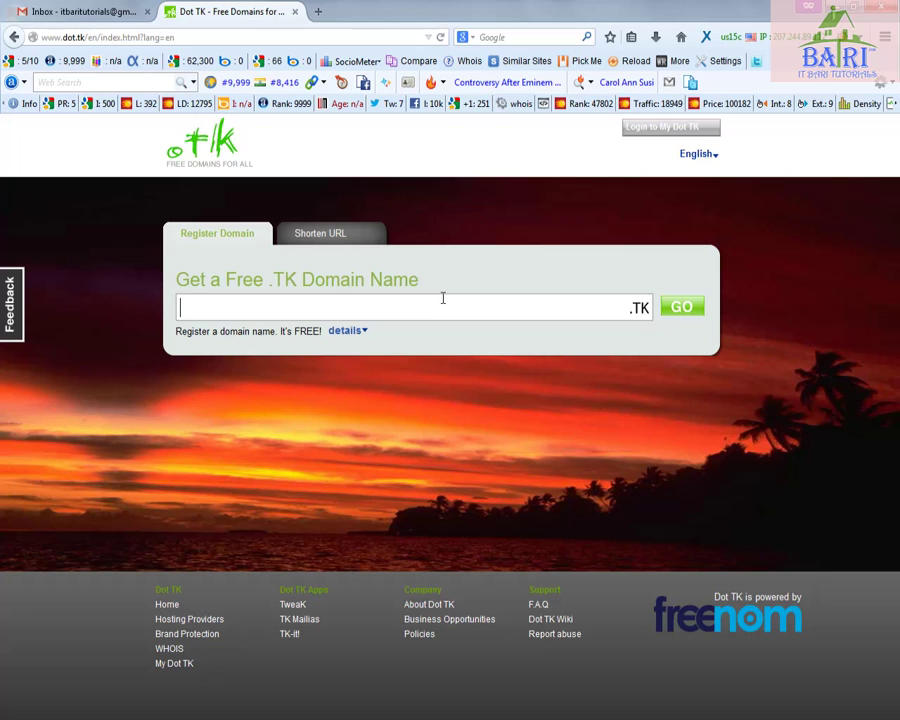
Start registering the free domain name itbaritutorials with the .TK extension.
type("itbaritutorials")
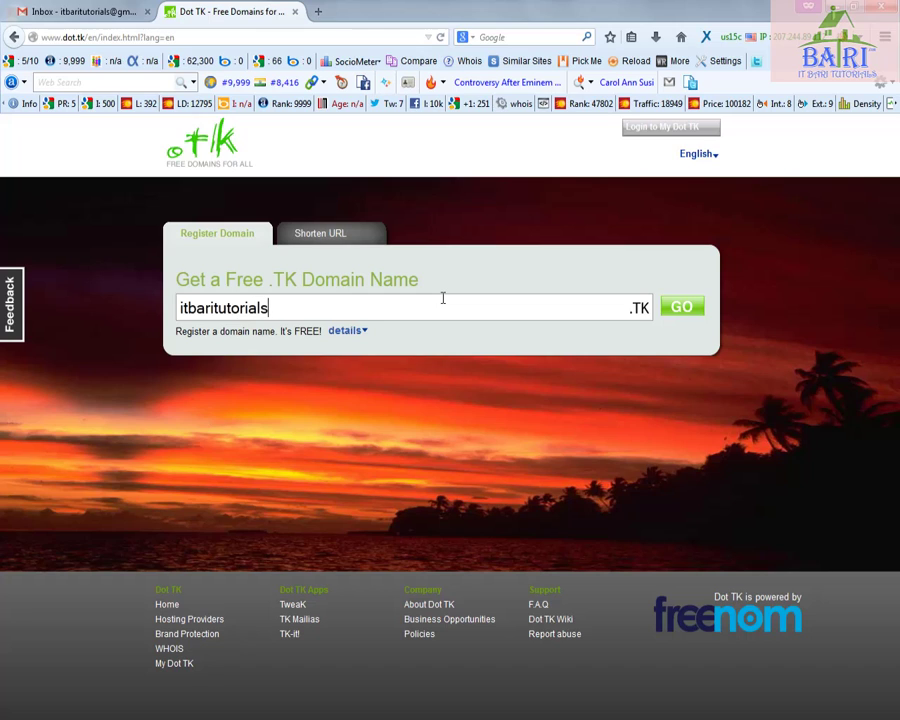
left_click(678, 308)
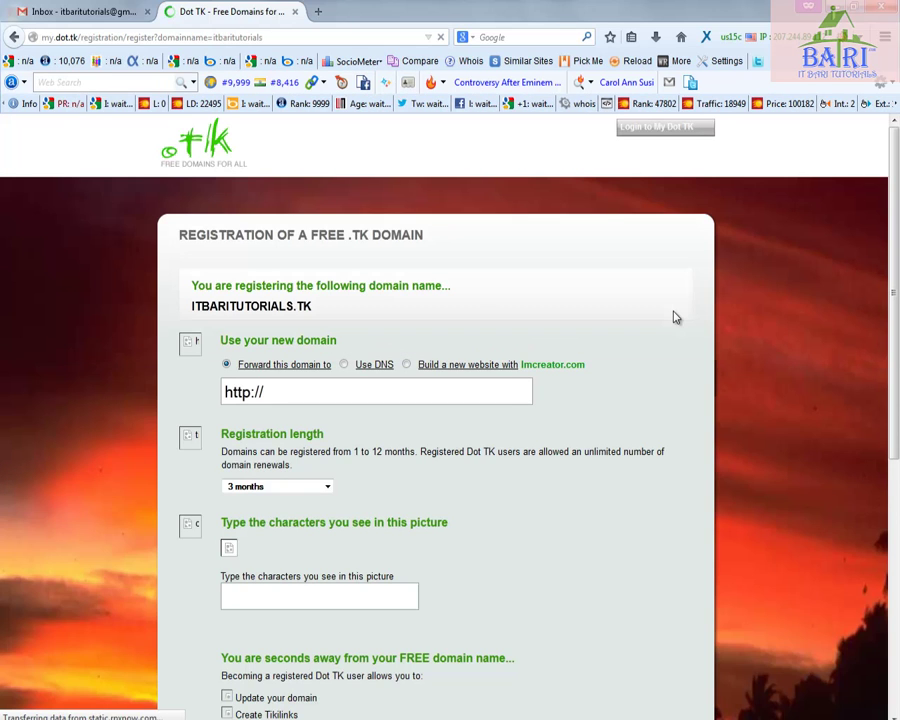
scroll(530, 432, "down", 3)
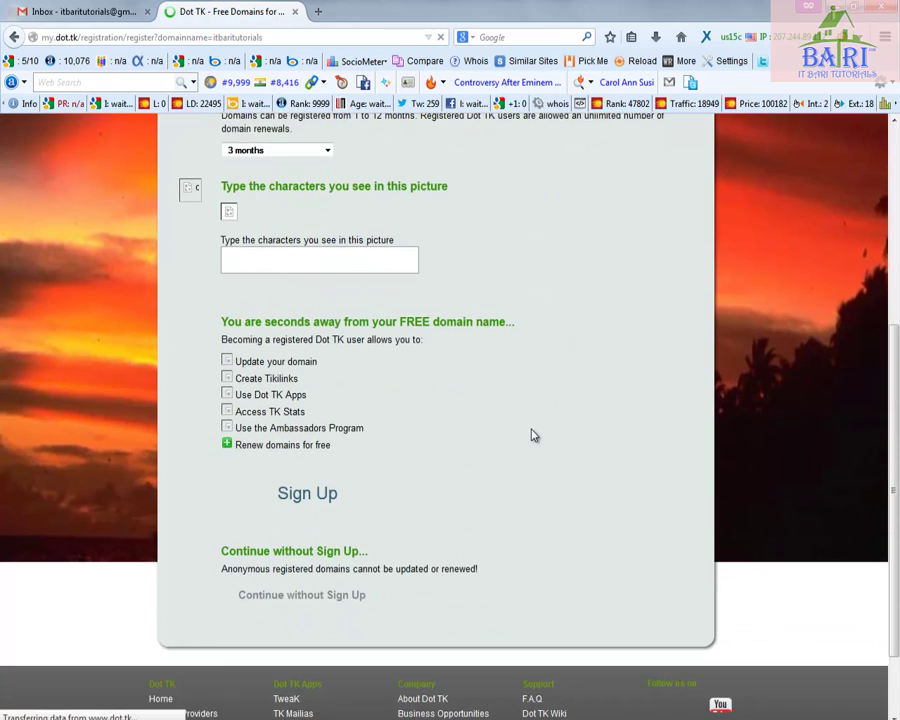
scroll(530, 432, "up", 3)
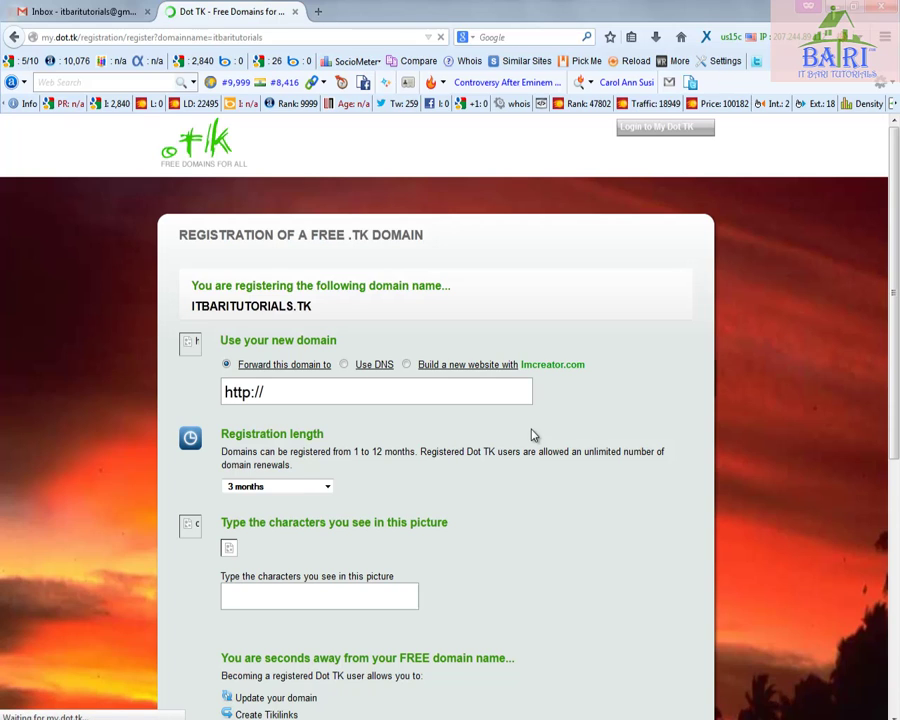
scroll(505, 452, "down", 2)
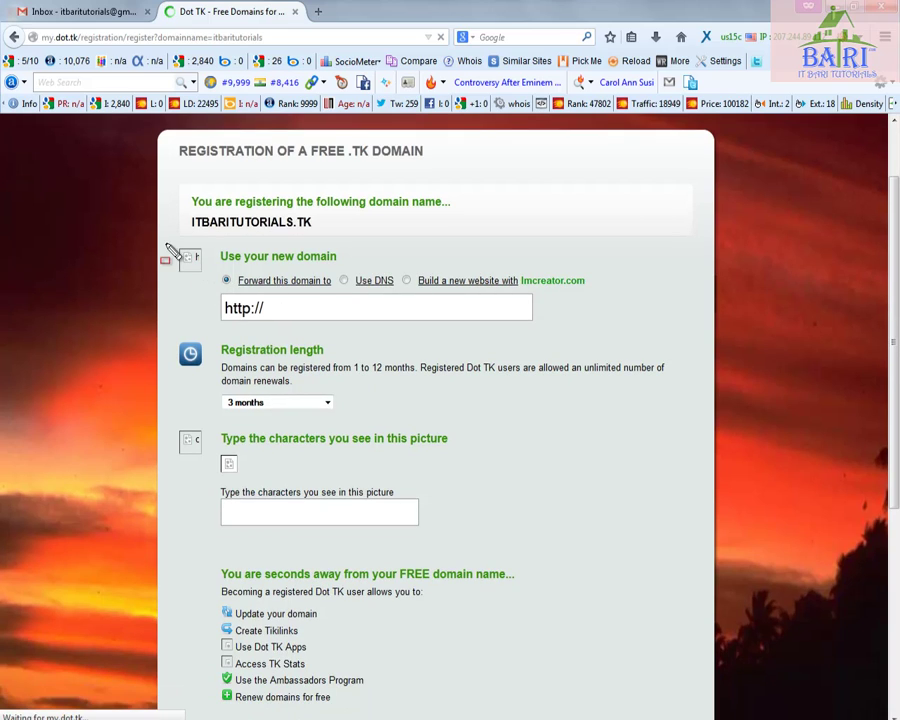
mouse_move(163, 240)
left_mouse_down()
mouse_move(235, 303)
mouse_move(715, 340)
mouse_move(726, 333)
left_mouse_up()
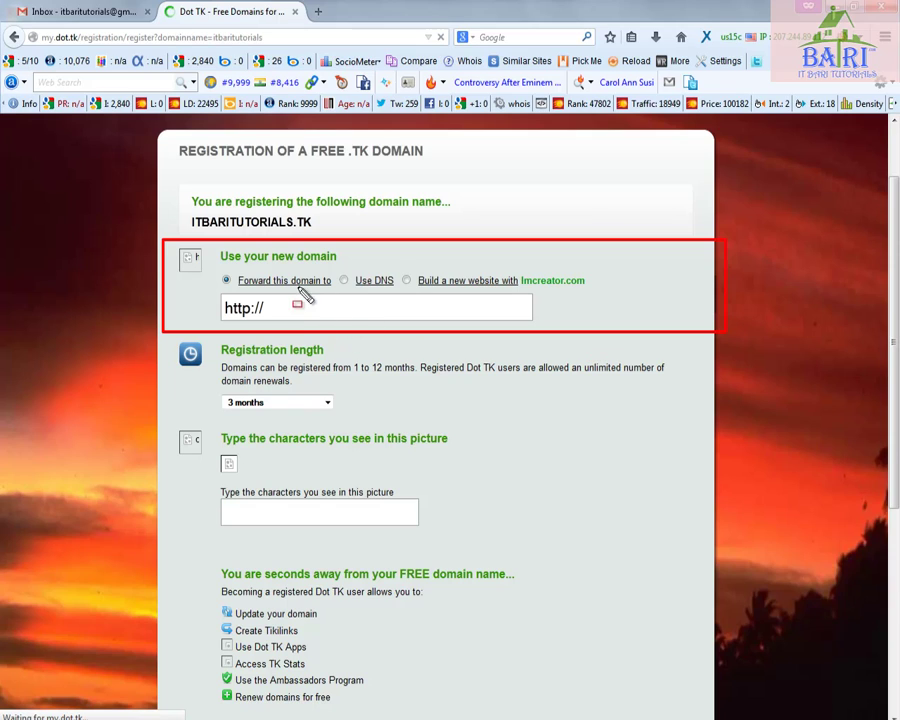
mouse_move(210, 271)
left_mouse_down()
mouse_move(240, 293)
mouse_move(426, 291)
mouse_move(616, 306)
left_mouse_up()
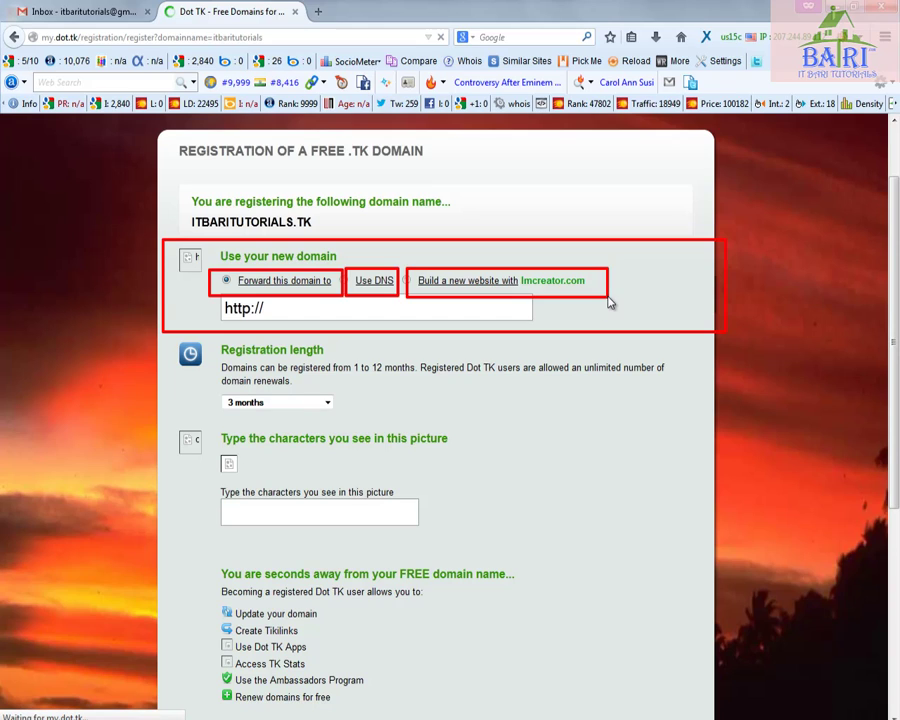
key("Escape")
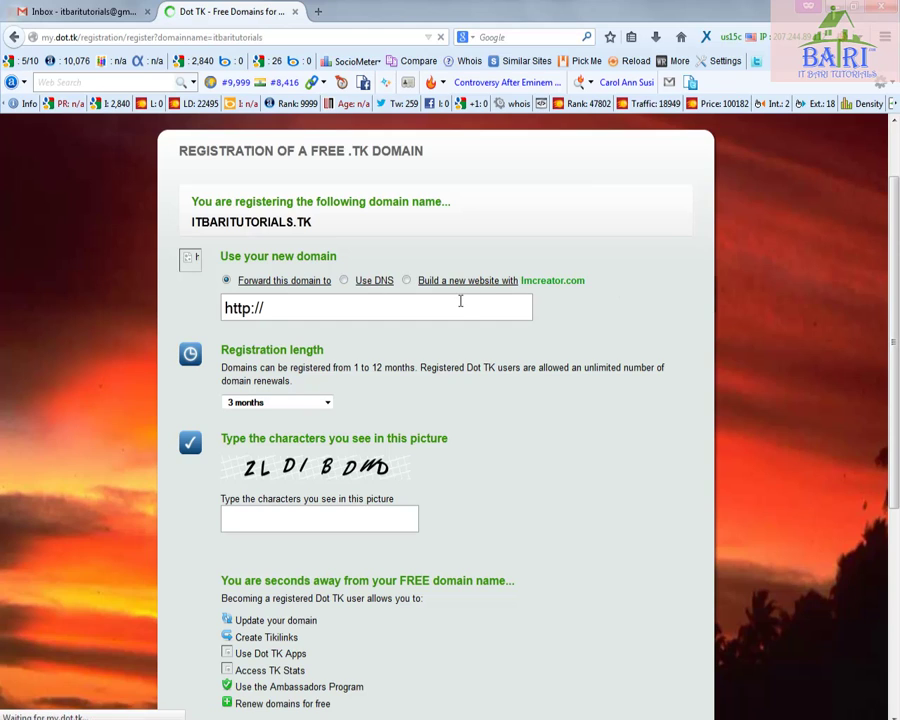
left_click(367, 306)
type("google")
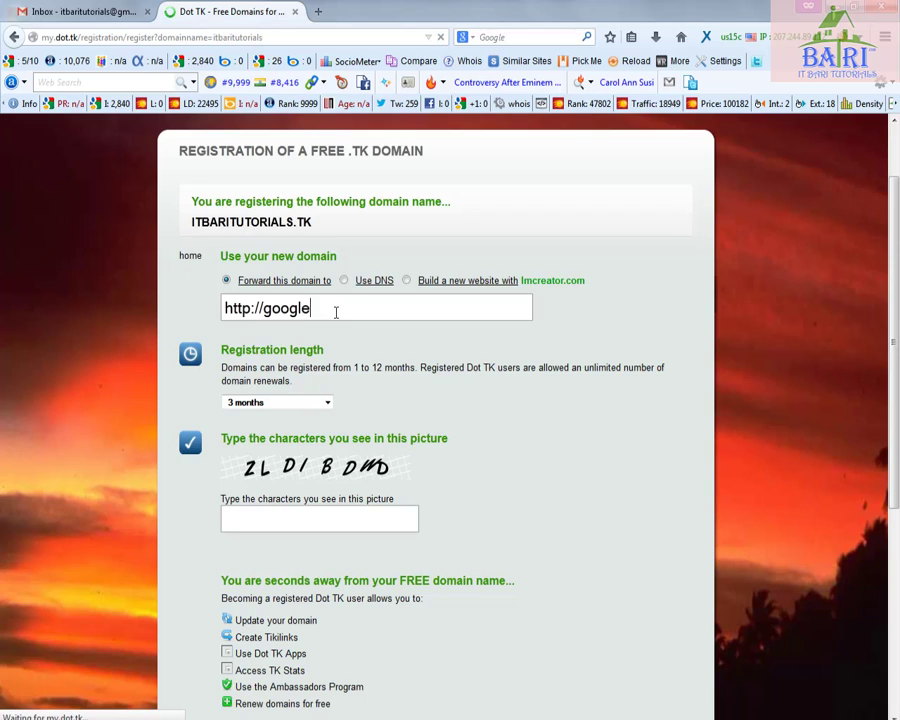
type(".com")
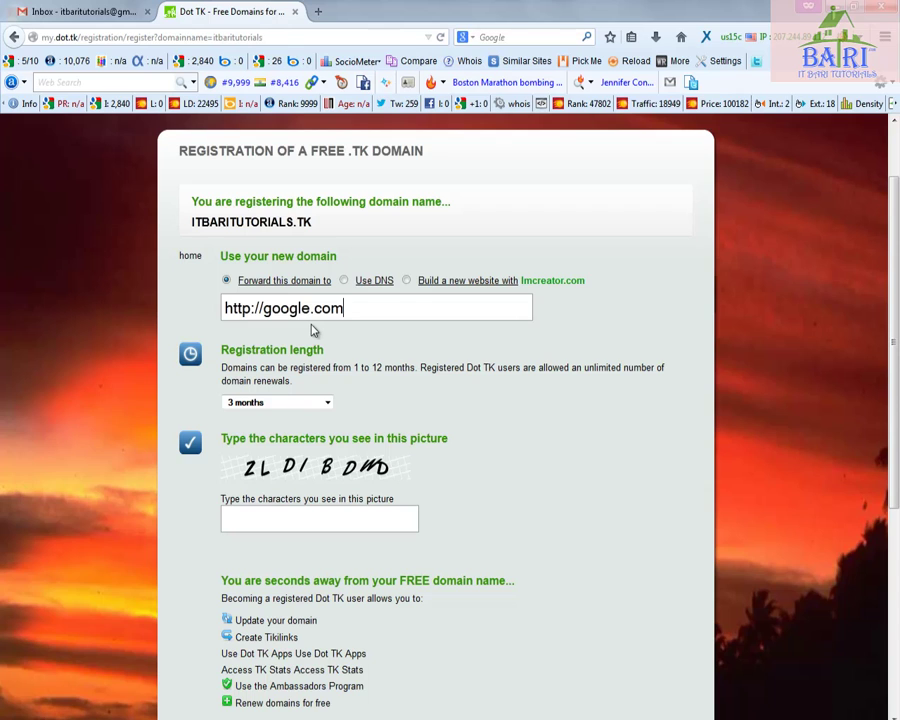
scroll(350, 418, "down", 2)
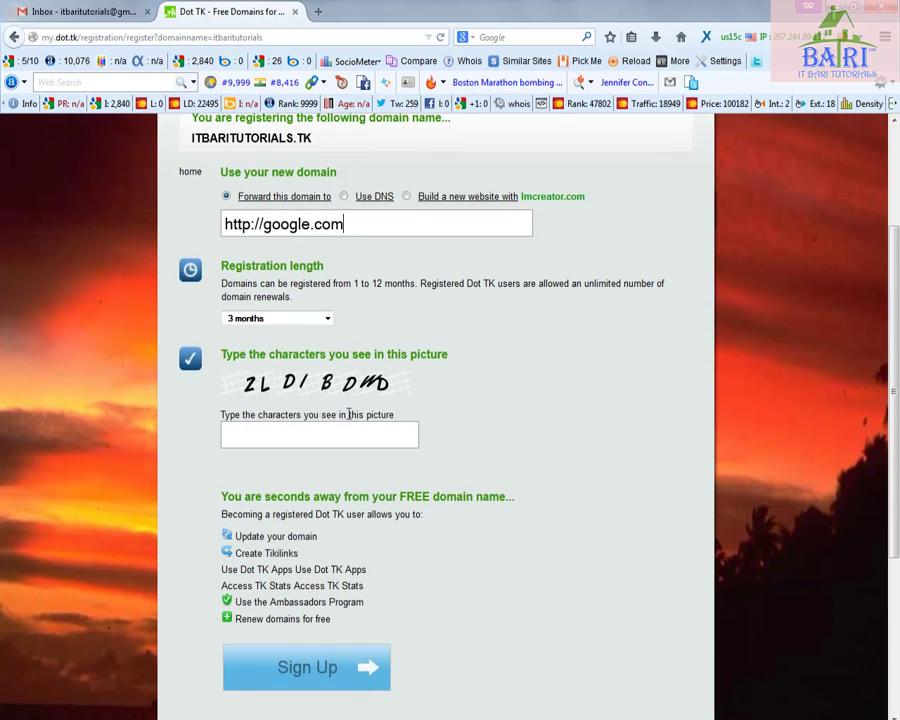
scroll(348, 414, "up", 2)
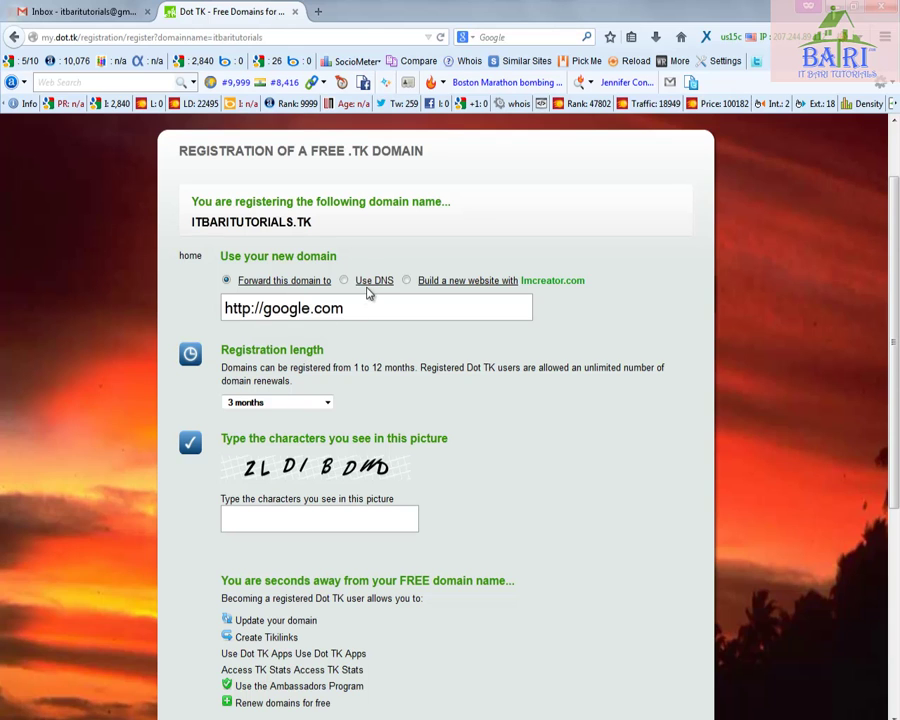
Set the domain's registration length to 12 months.
scroll(356, 348, "down", 4)
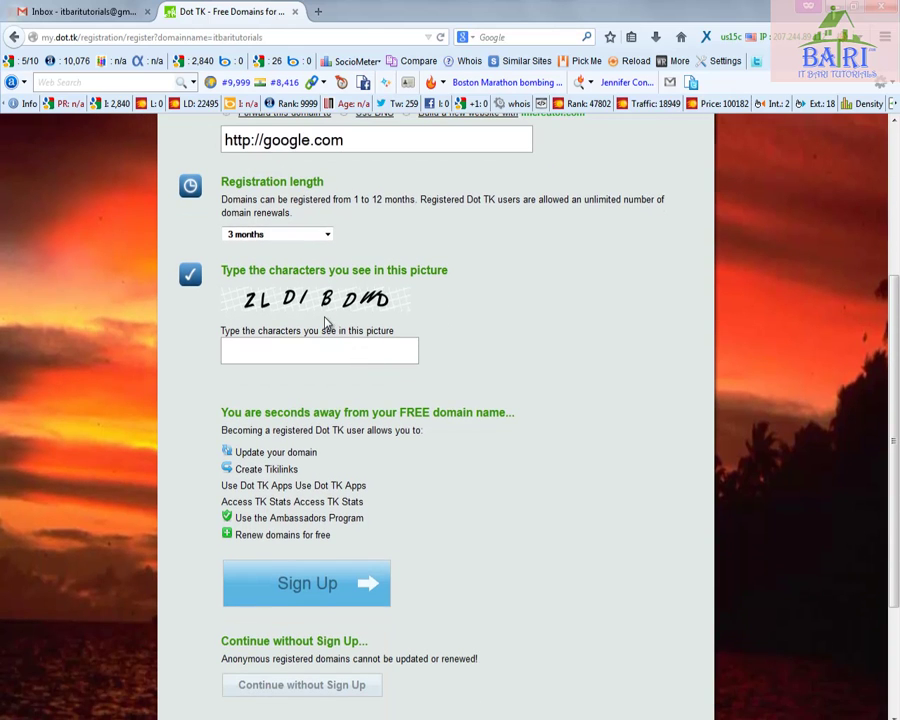
scroll(325, 322, "up", 2)
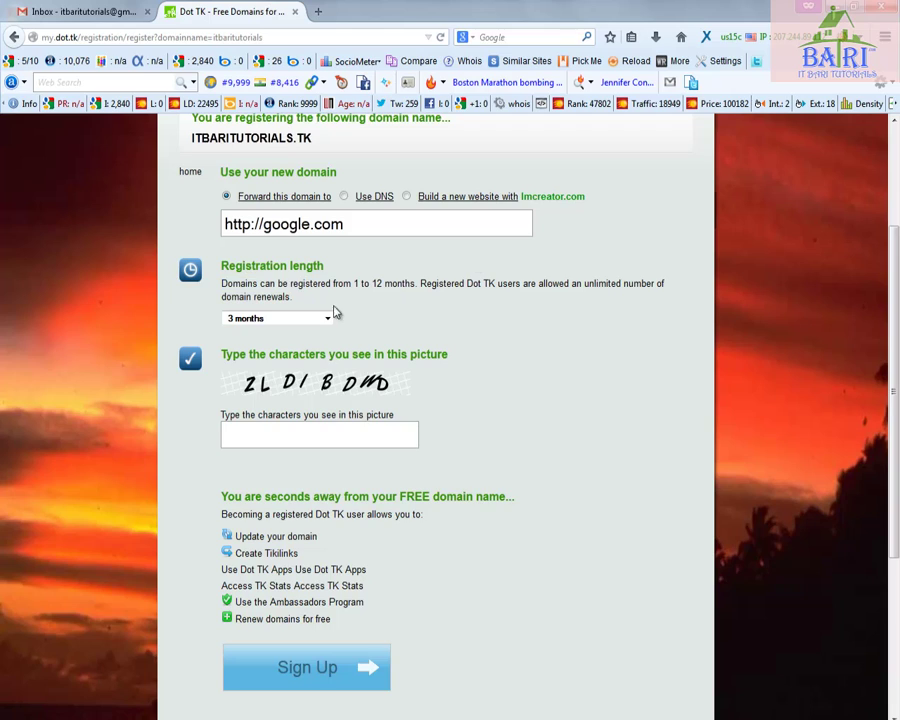
left_click(322, 318)
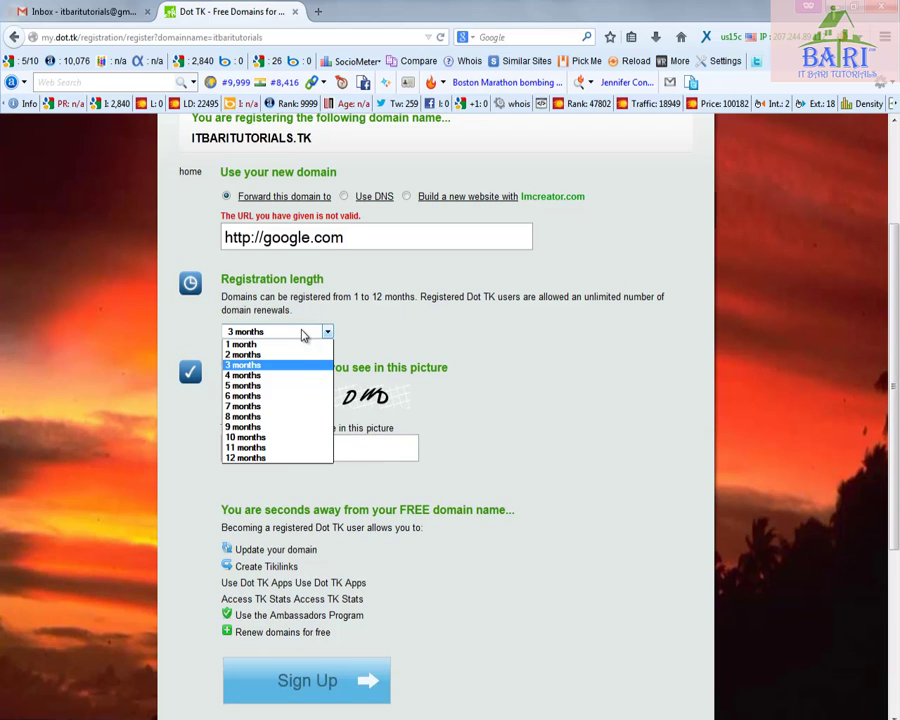
left_click(267, 459)
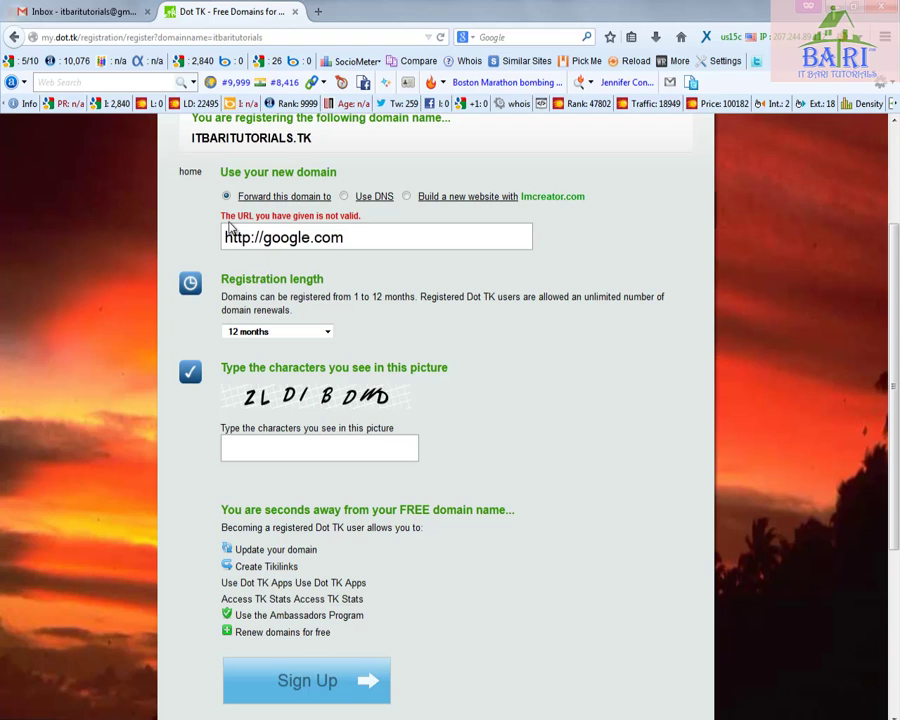
left_click_drag(222, 216, 388, 218)
left_click(279, 265)
left_click_drag(263, 237, 211, 243)
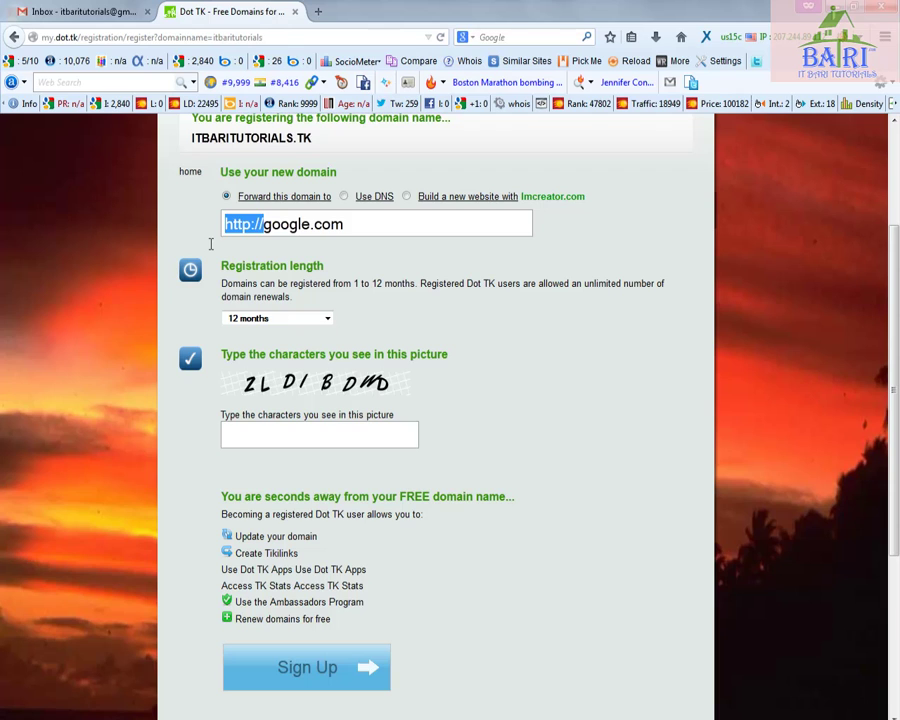
type("www.")
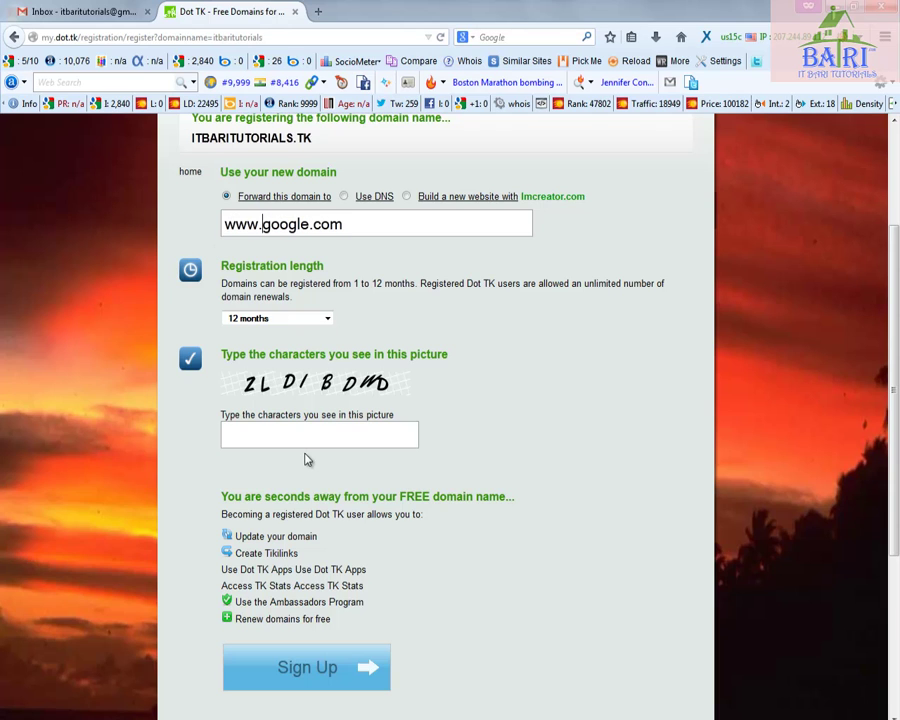
Enter the verification characters shown in the captcha picture.
scroll(310, 446, "down", 1)
scroll(312, 440, "up", 3)
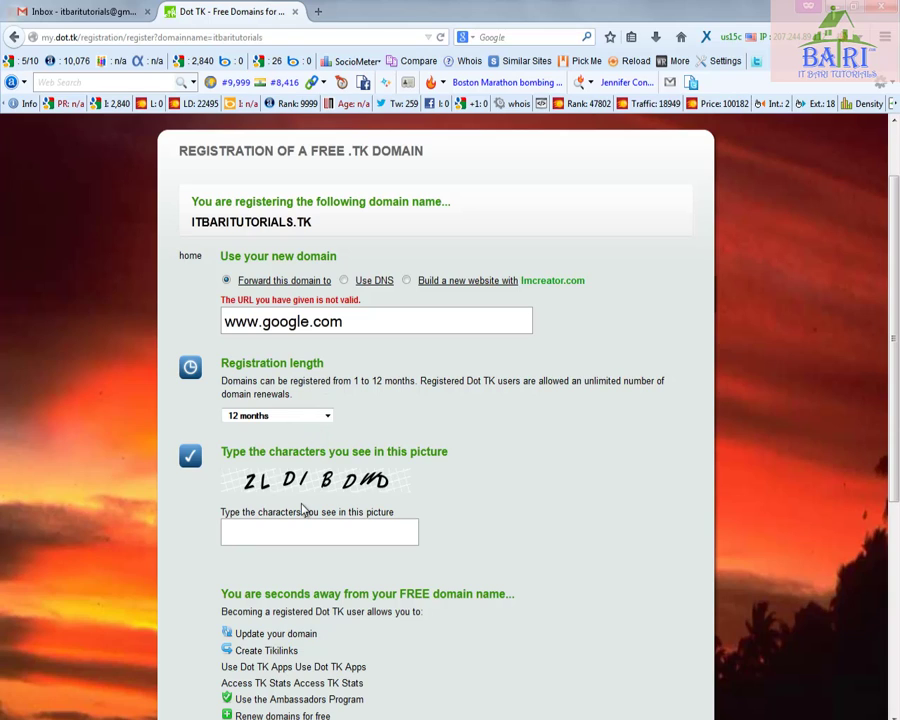
type("ZLDIBDWD")
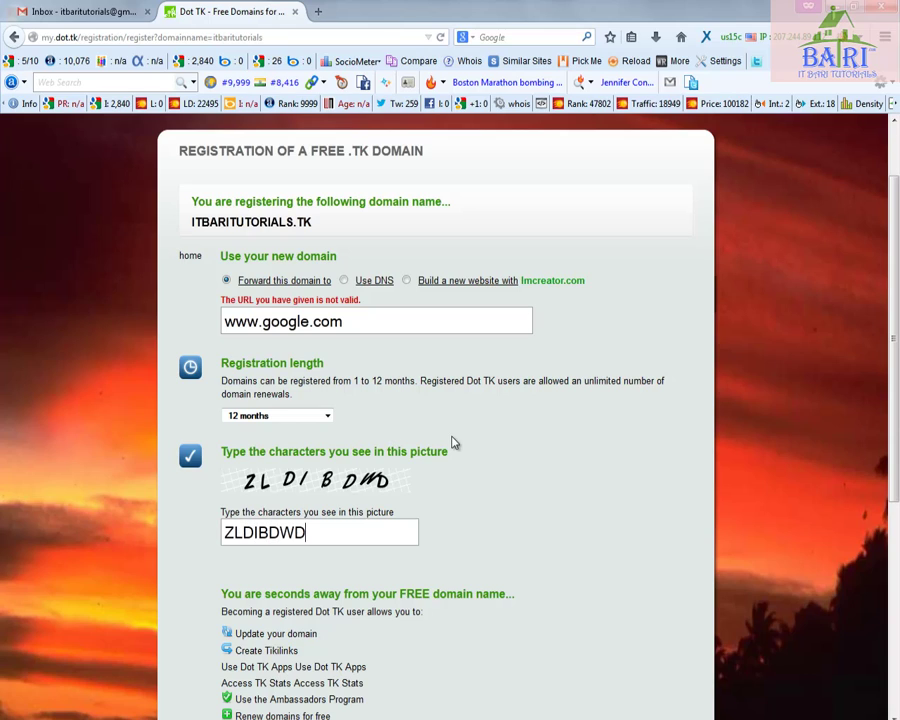
scroll(495, 500, "up", 1)
scroll(498, 508, "down", 2)
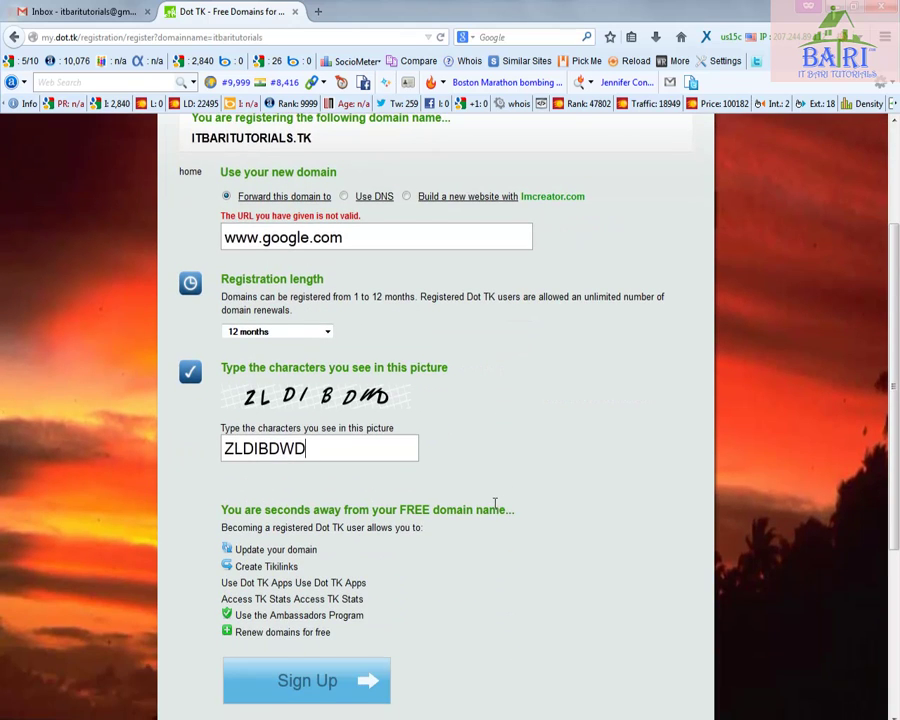
scroll(495, 508, "down", 1)
scroll(493, 510, "up", 2)
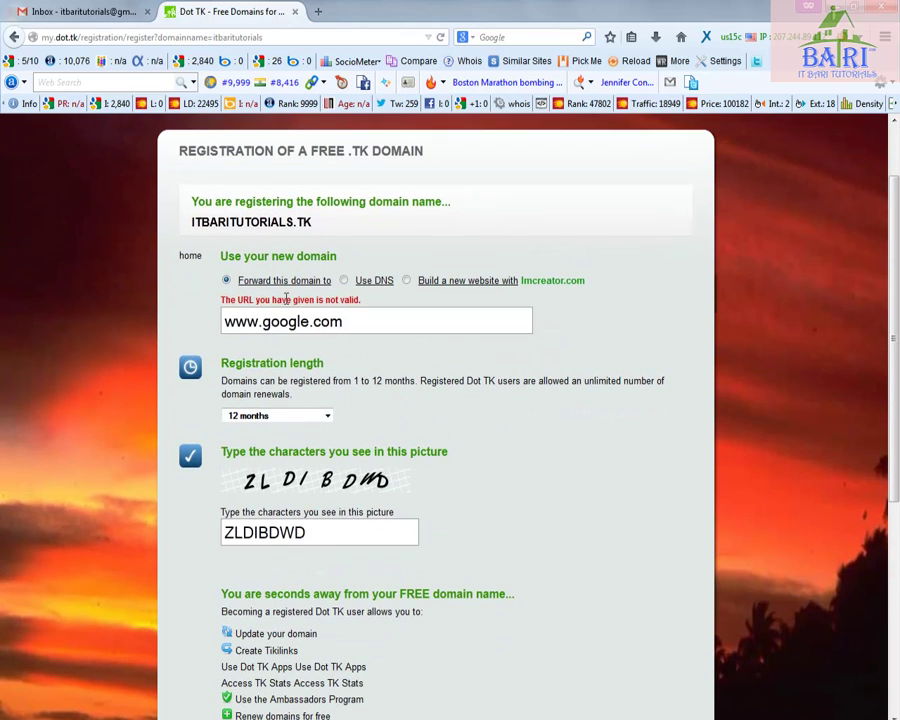
left_click_drag(237, 300, 361, 300)
double_click(285, 321)
type("it")
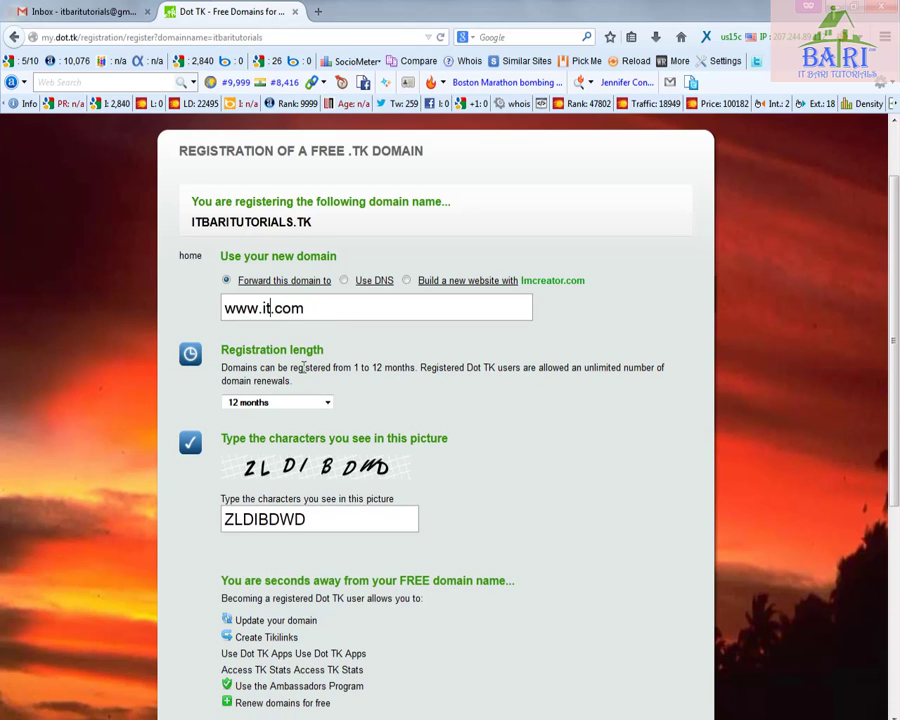
type("-bari")
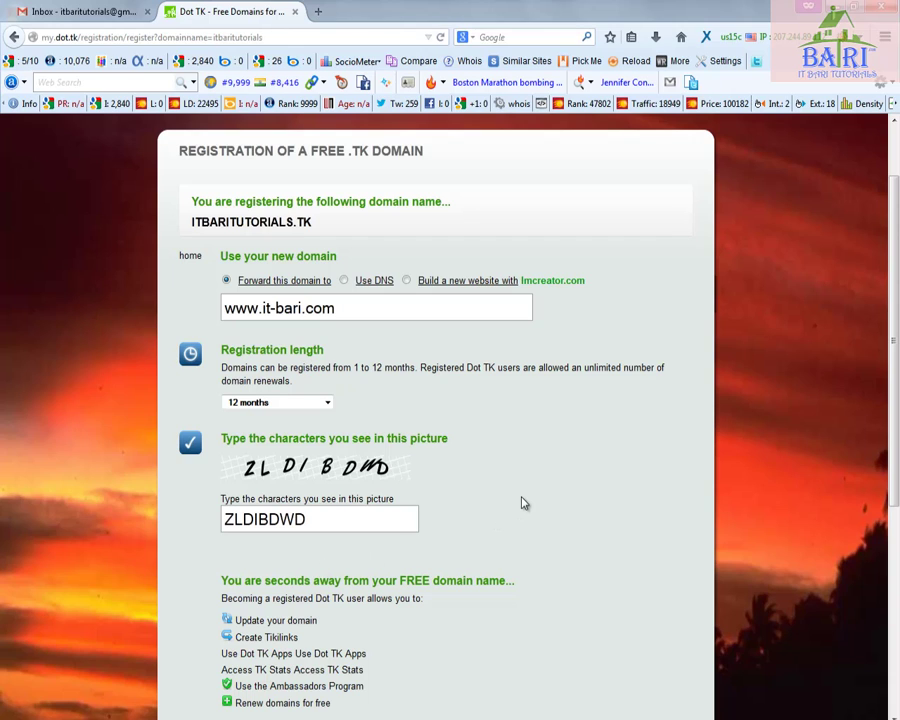
Check the completed registration form, keeping the 12 months length, and choose to sign up as a Dot TK user.
left_click(310, 403)
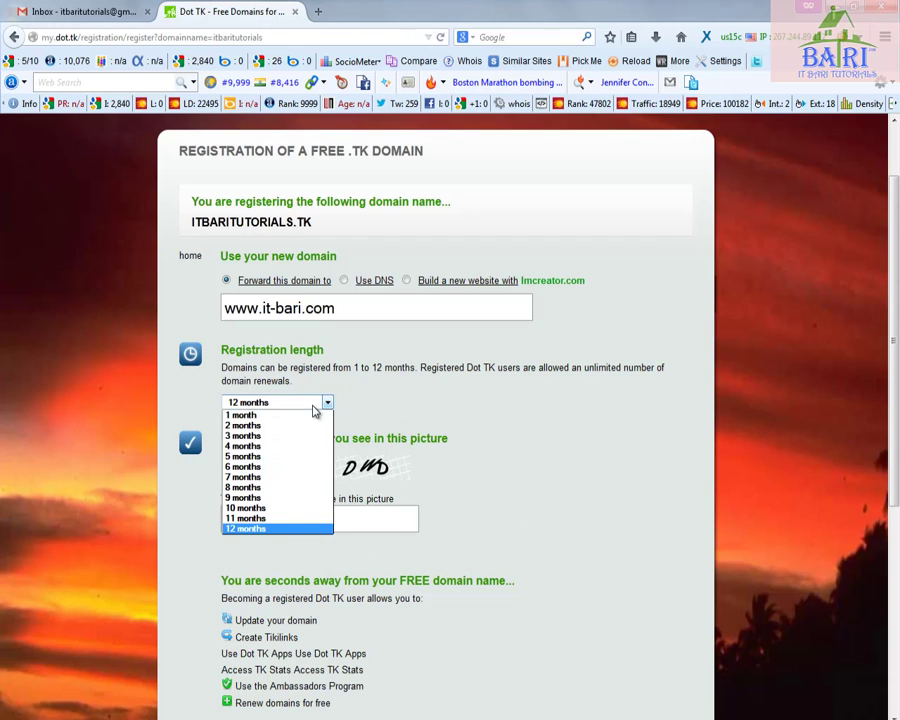
left_click(310, 403)
scroll(488, 504, "down", 3)
scroll(488, 508, "up", 1)
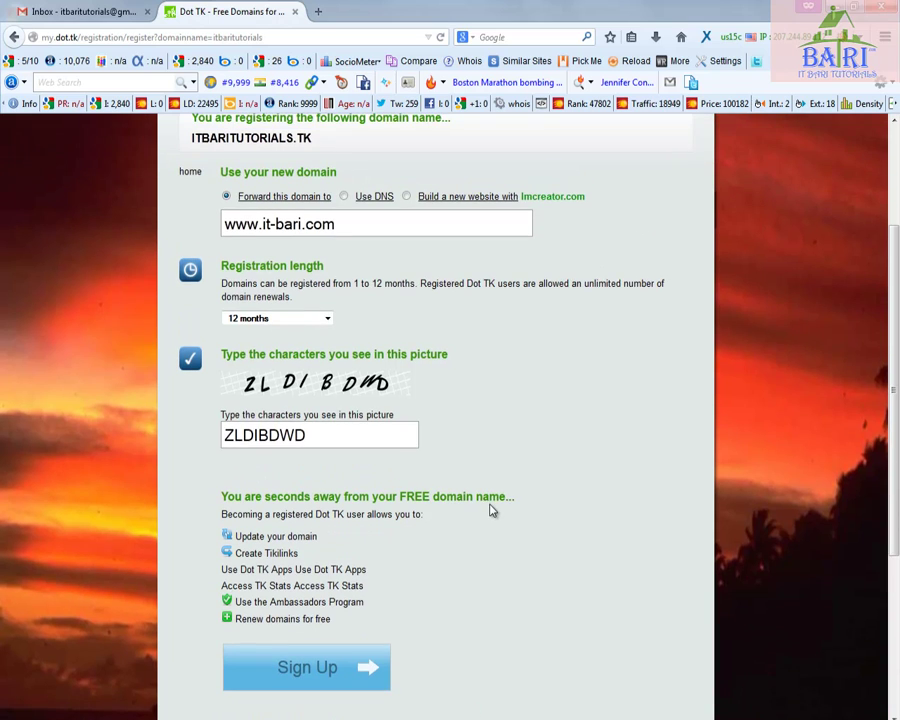
scroll(420, 408, "up", 2)
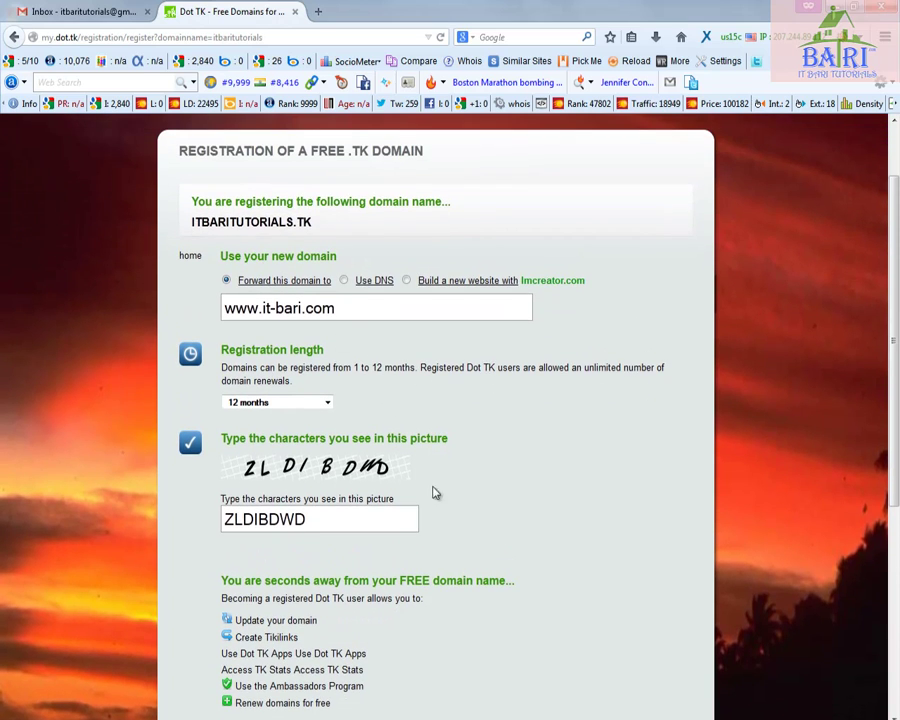
scroll(440, 505, "down", 3)
scroll(445, 519, "down", 1)
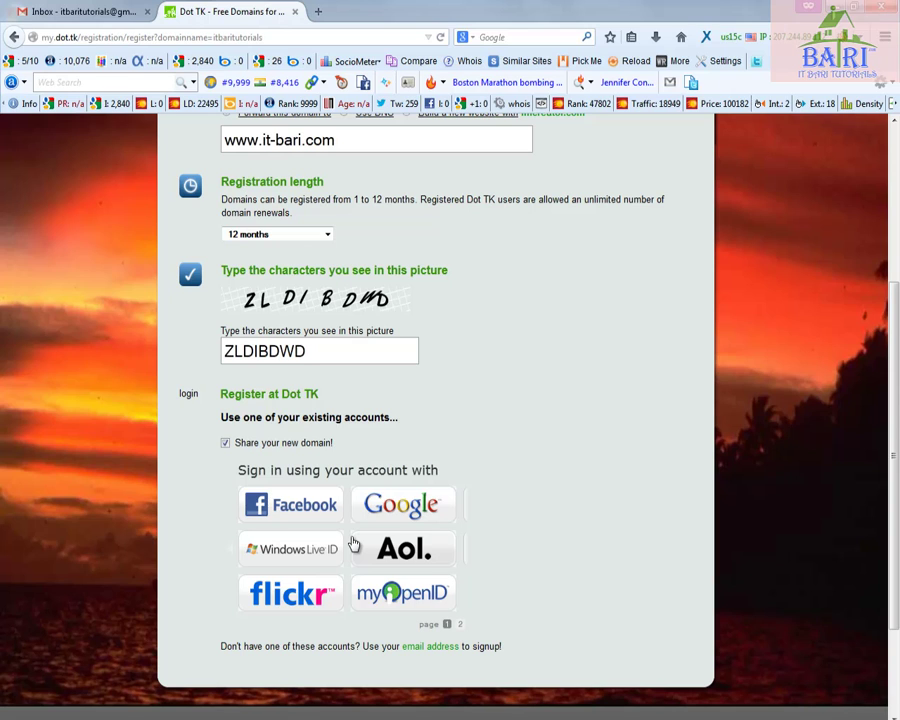
Register at Dot TK with the existing Google account and accept the permissions requested by Connect.dot.tk.
scroll(316, 578, "up", 5)
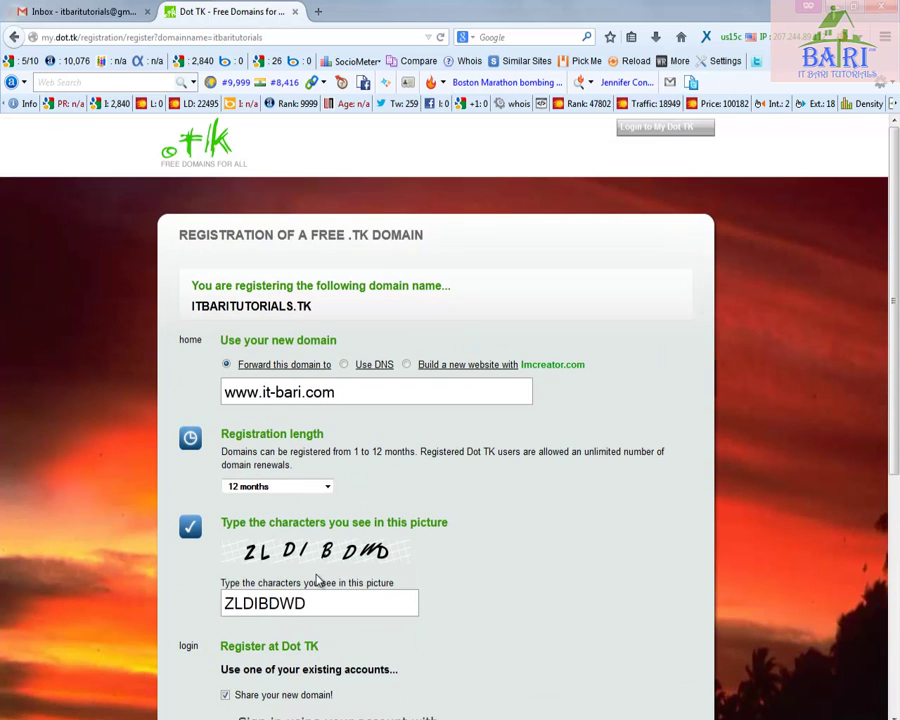
scroll(318, 578, "down", 8)
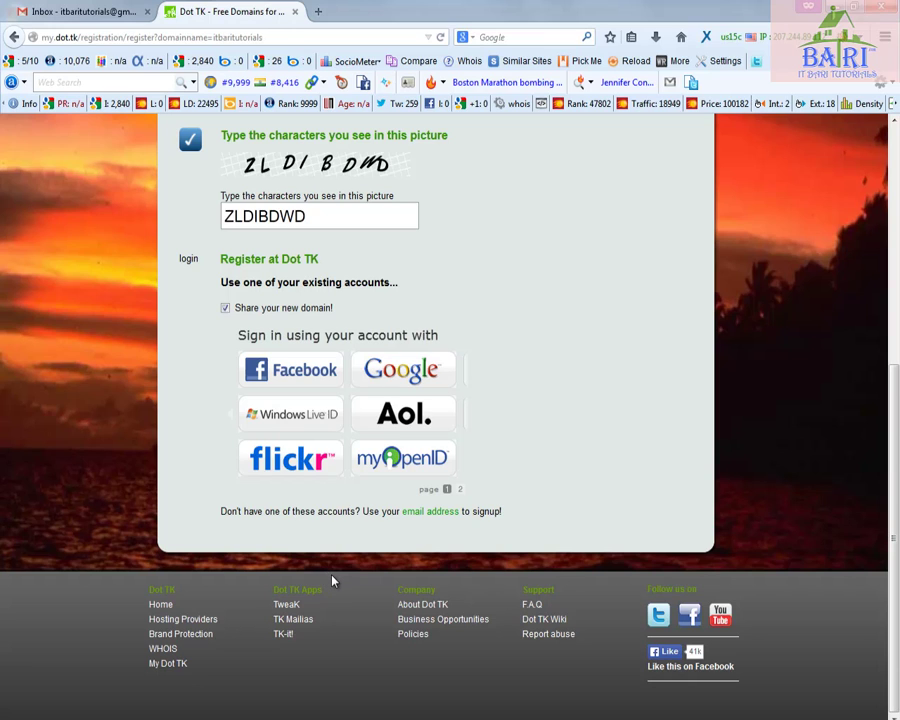
scroll(333, 580, "up", 3)
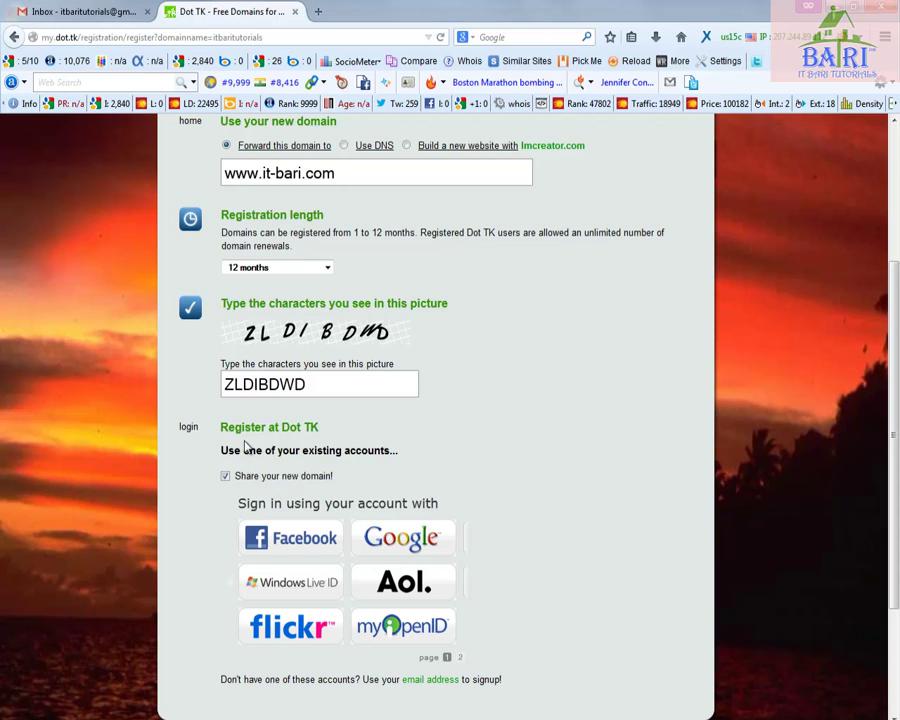
left_click_drag(221, 450, 430, 464)
left_click(462, 461)
scroll(466, 467, "down", 3)
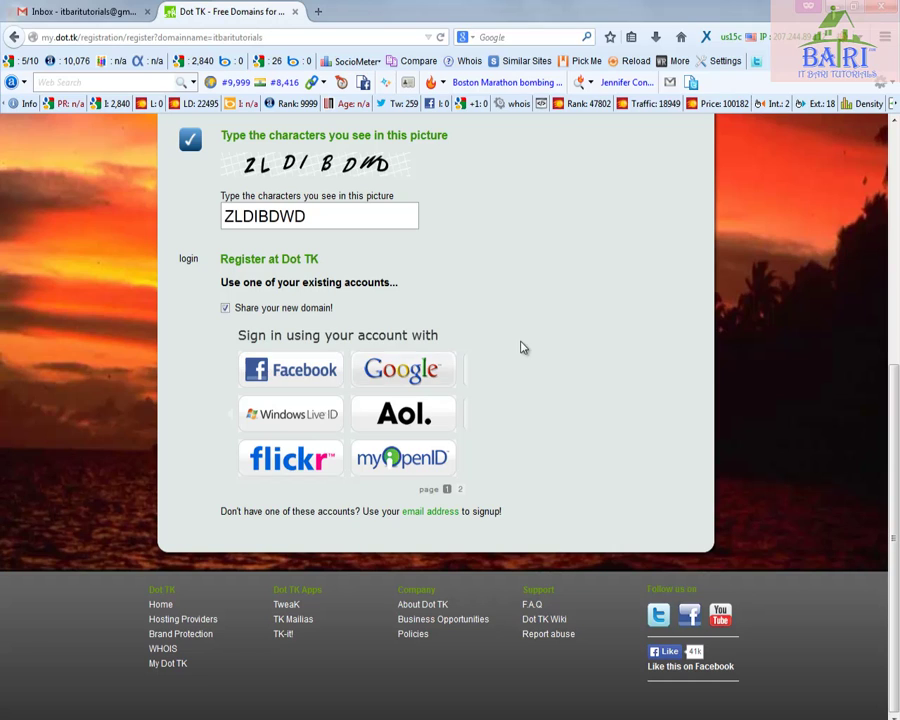
left_click(402, 370)
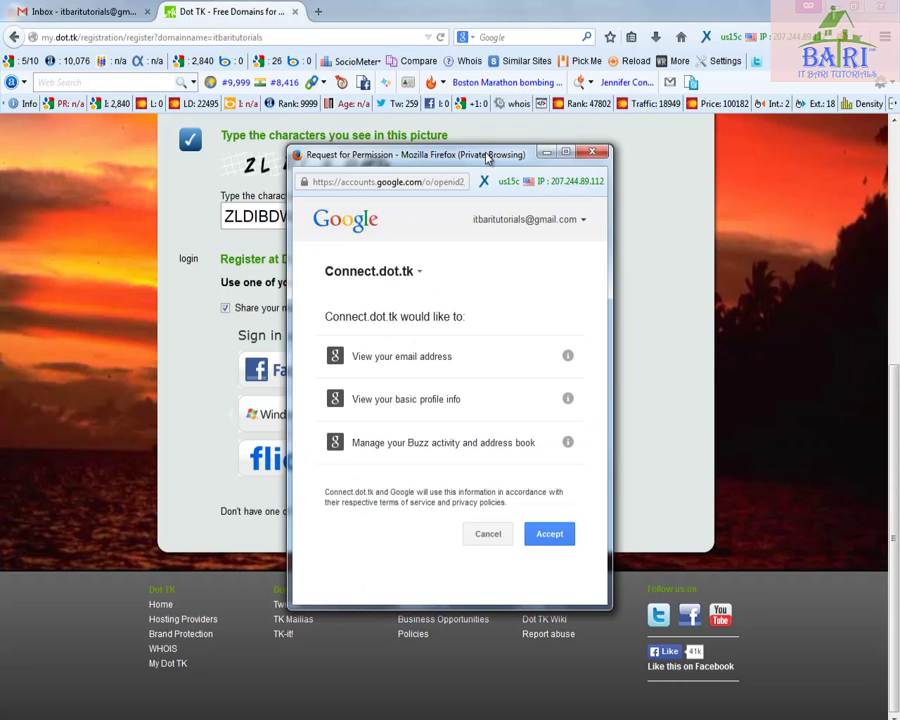
left_click_drag(488, 154, 442, 146)
left_click(508, 534)
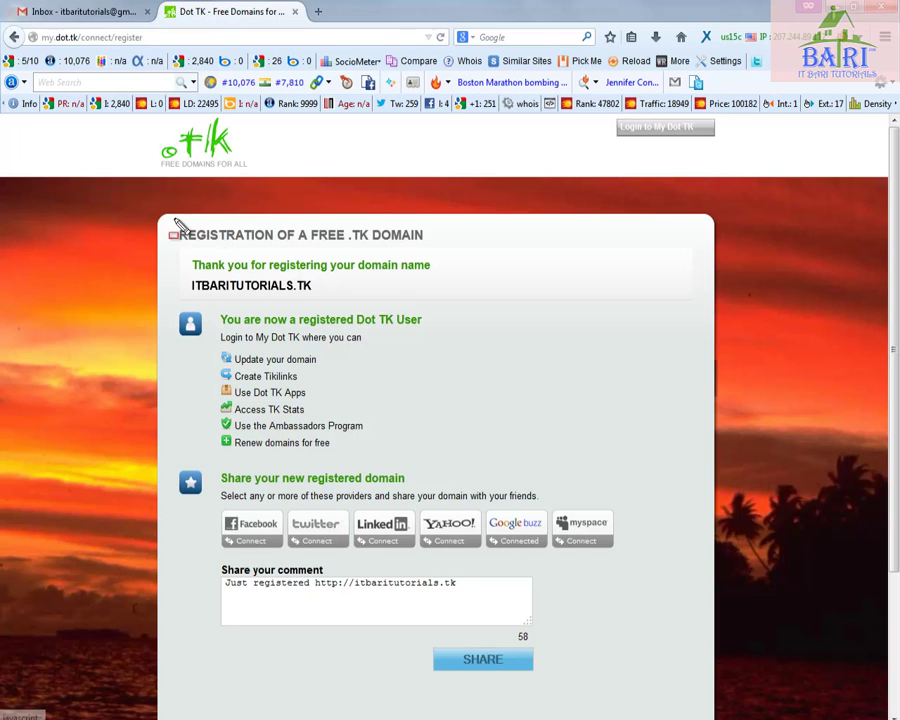
mouse_move(165, 221)
left_mouse_down()
mouse_move(211, 317)
mouse_move(526, 335)
mouse_move(517, 356)
left_mouse_up()
key("Escape")
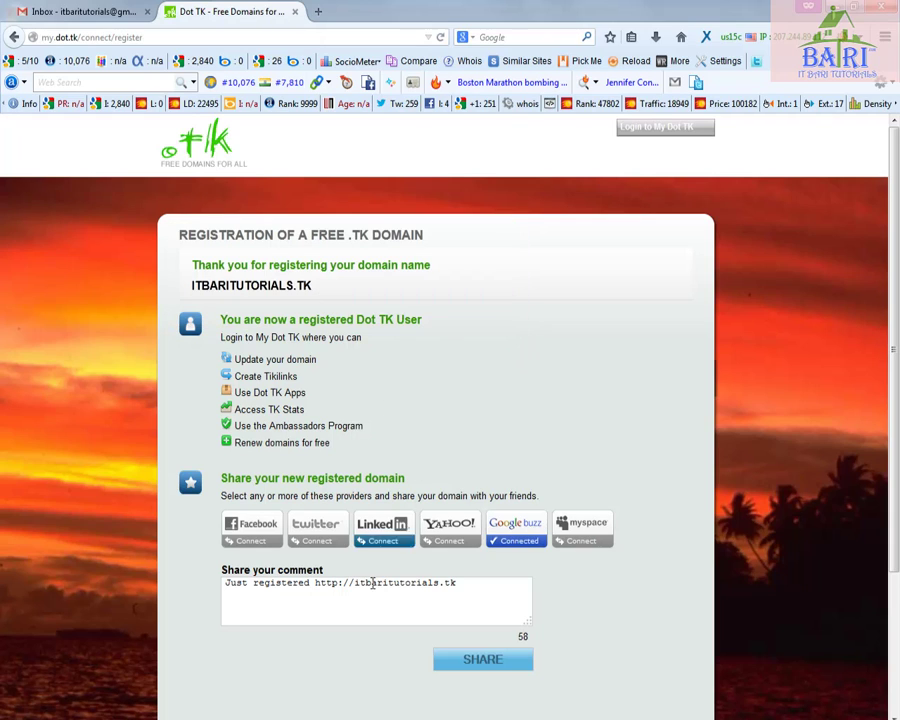
Check the Gmail inbox for new mail about the domain registration and return to the Dot TK confirmation page.
left_click(62, 12)
left_click(52, 243)
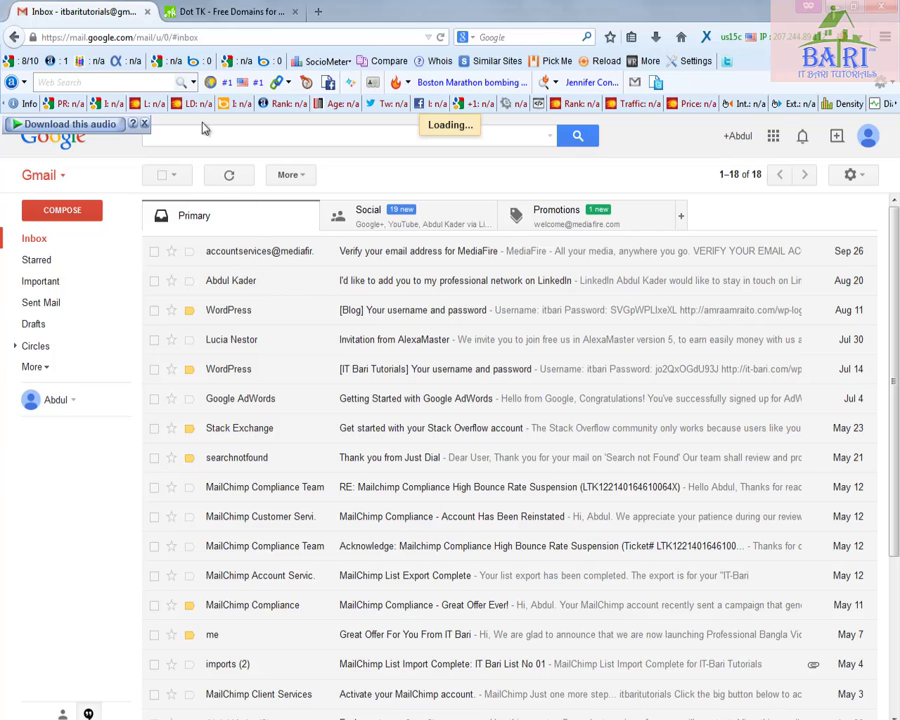
left_click(225, 18)
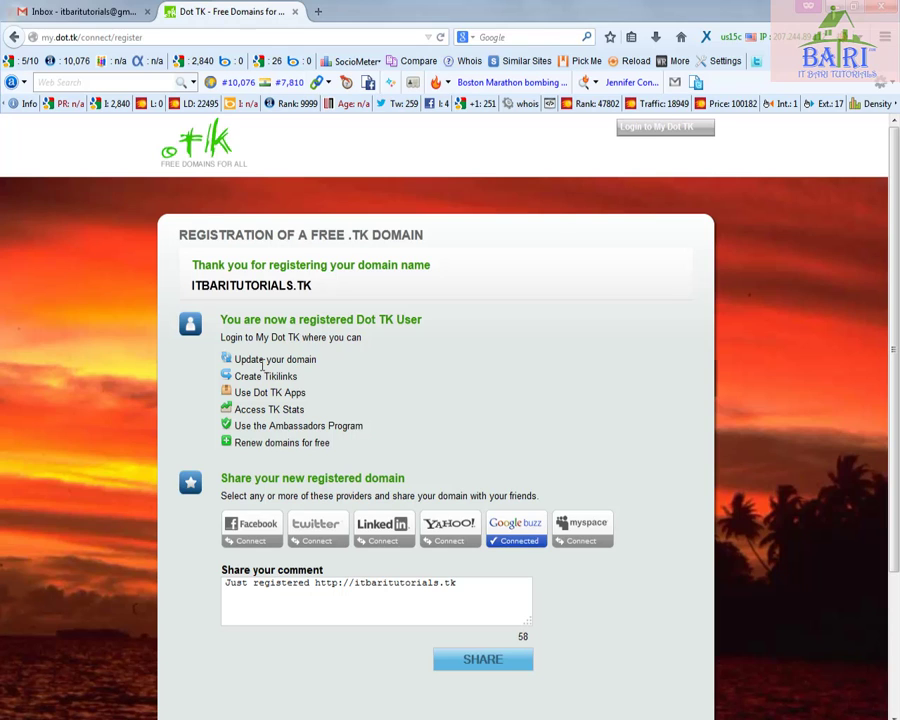
Log in to My Dot TK with the linked Google account and dismiss the advertisement shown while it loads.
left_click(652, 134)
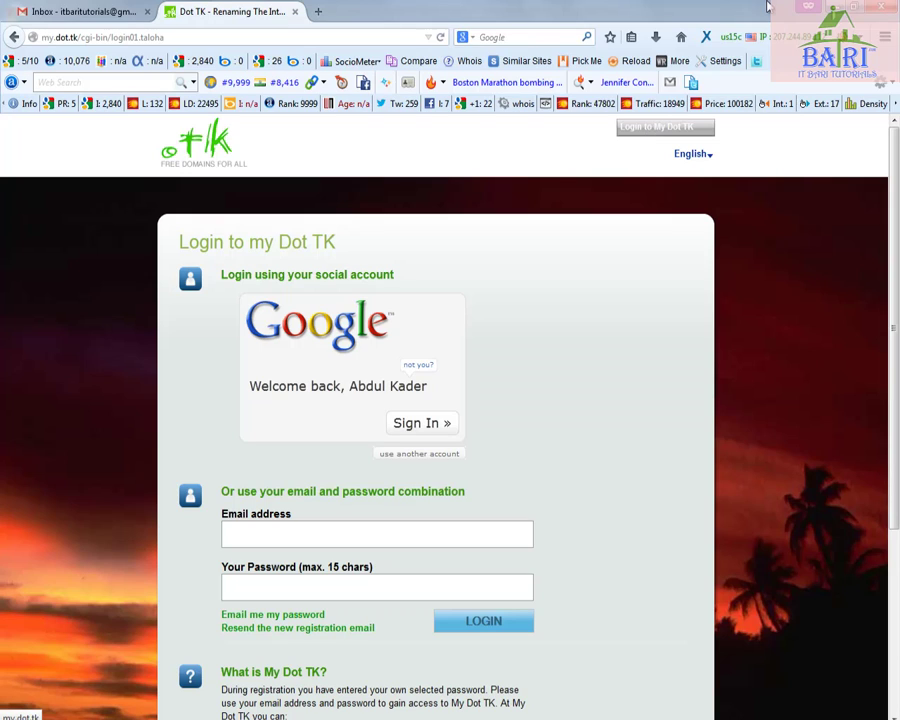
mouse_move(164, 263)
left_mouse_down()
mouse_move(184, 297)
mouse_move(572, 475)
left_mouse_up()
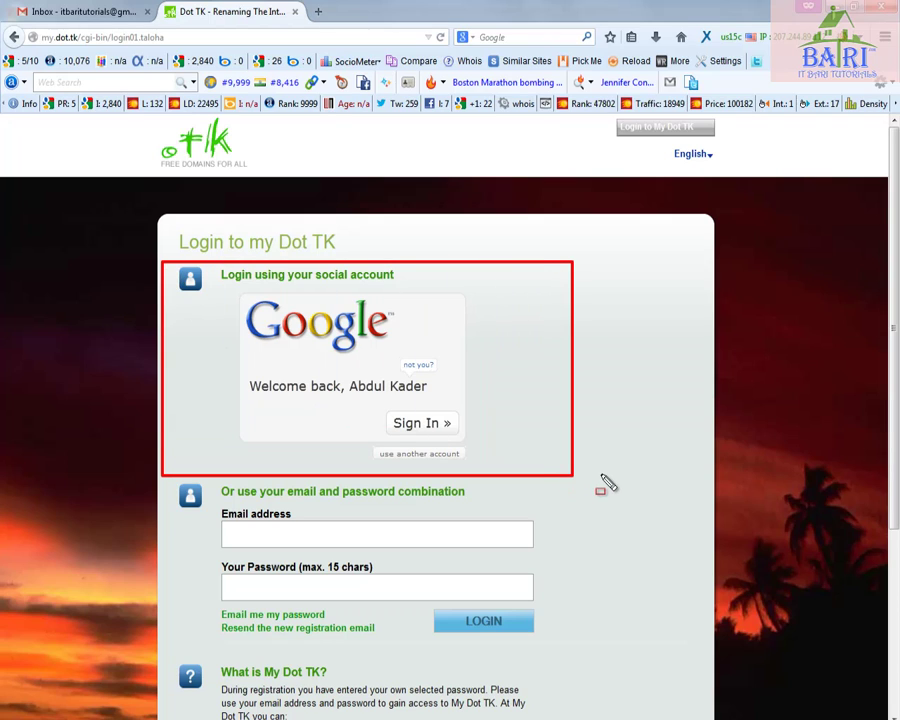
key("Escape")
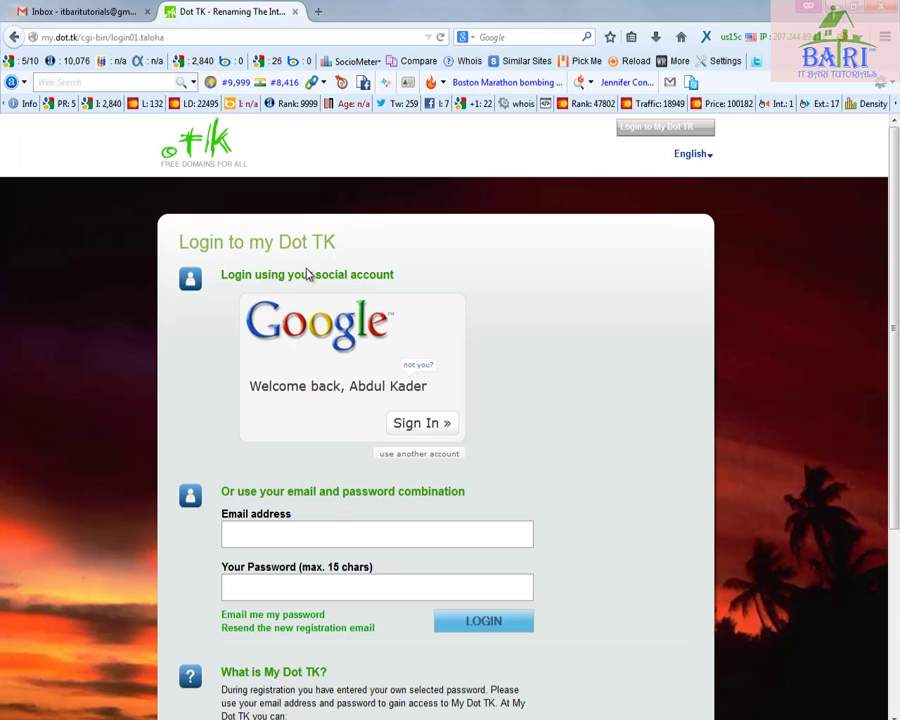
left_click(432, 425)
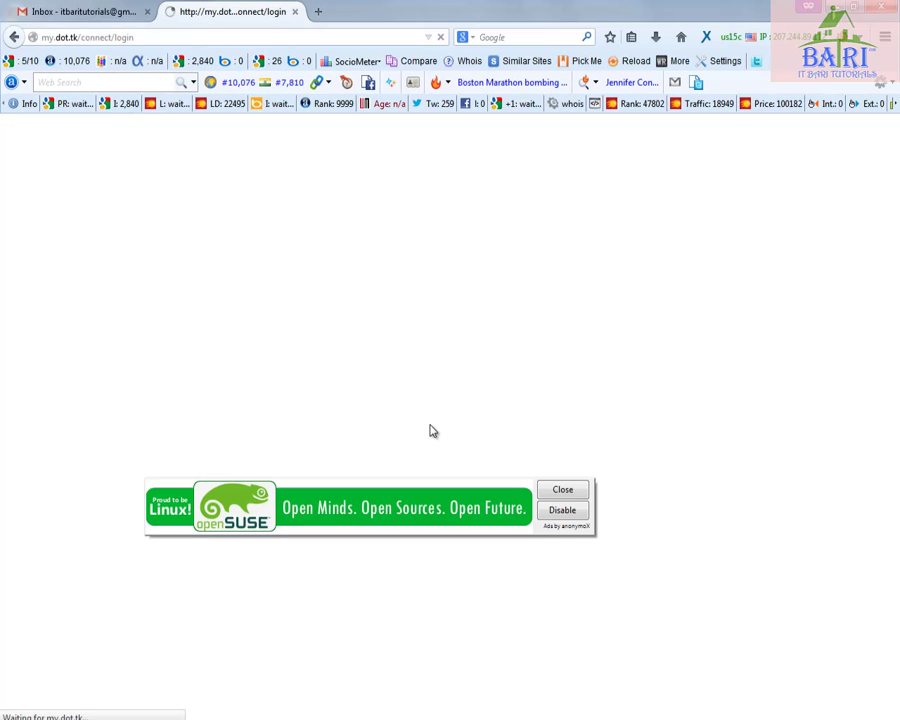
left_click(578, 491)
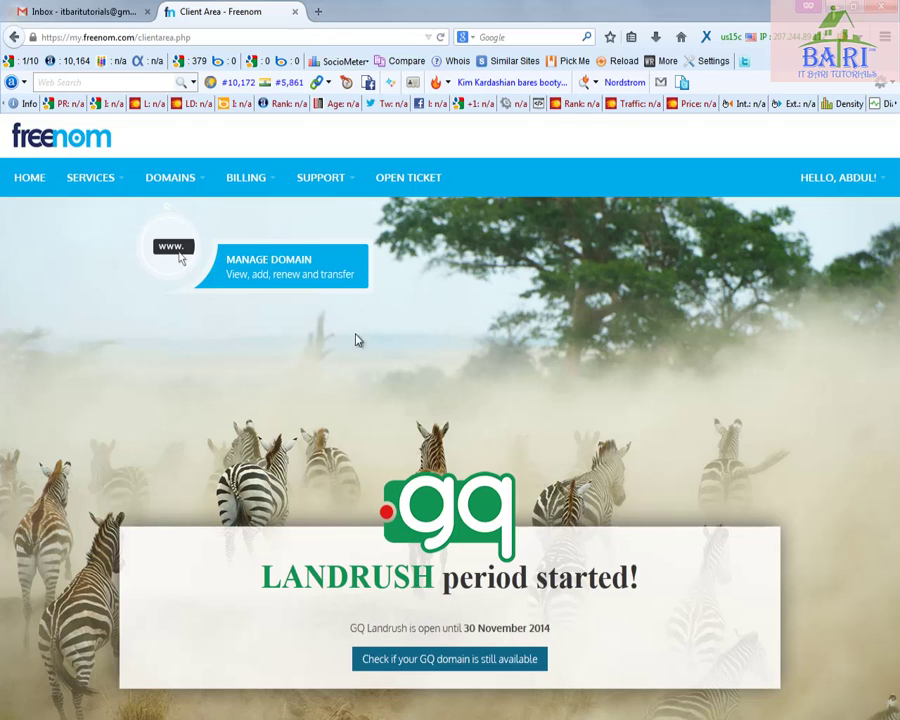
Open itbaritutorials.tk in a new browser tab and look through the website it forwards to.
left_click(318, 14)
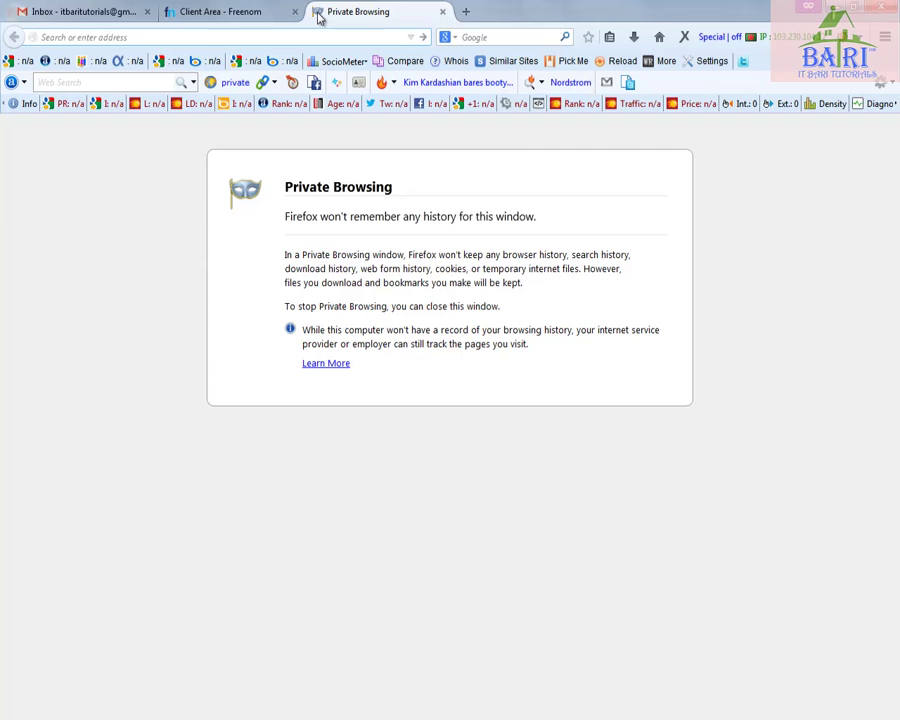
type("itbaritut")
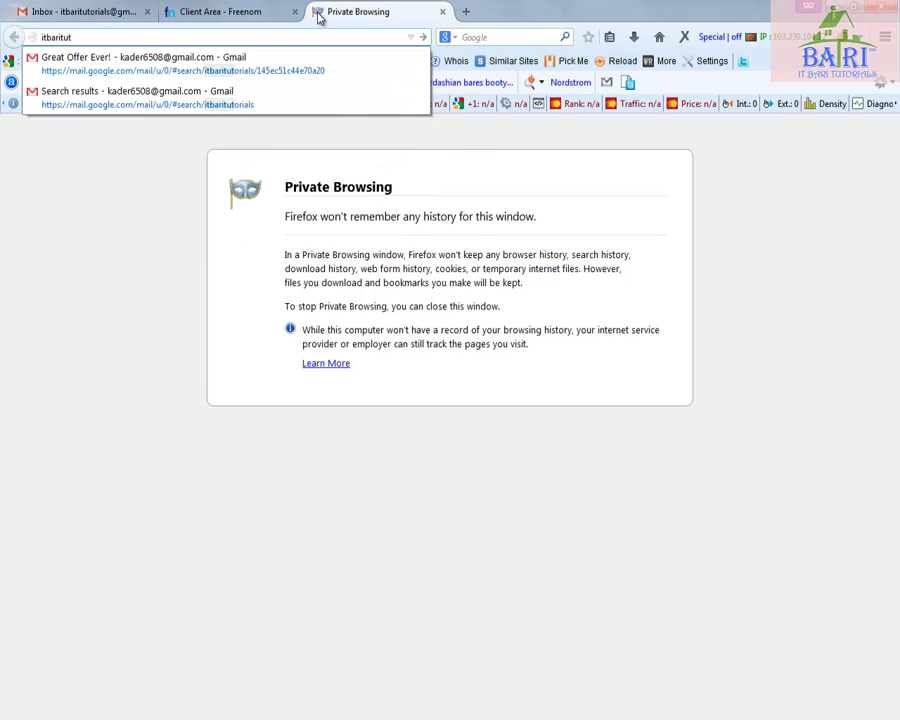
type("orials")
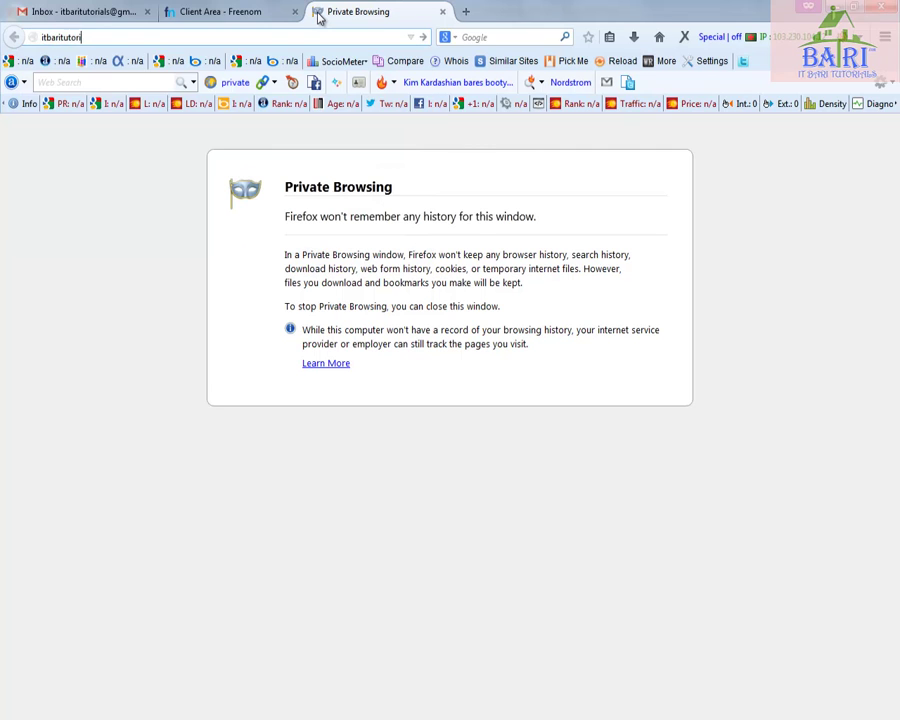
type(".tk")
key("Left")
key("Left")
key("Left")
key("Left")
key("Left")
key("Left")
key("Left")
key("Left")
key("Left")
key("Left")
key("Left")
key("Left")
key("Left")
key("Left")
key("Left")
key("Left")
key("Left")
key("Left")
key("Return")
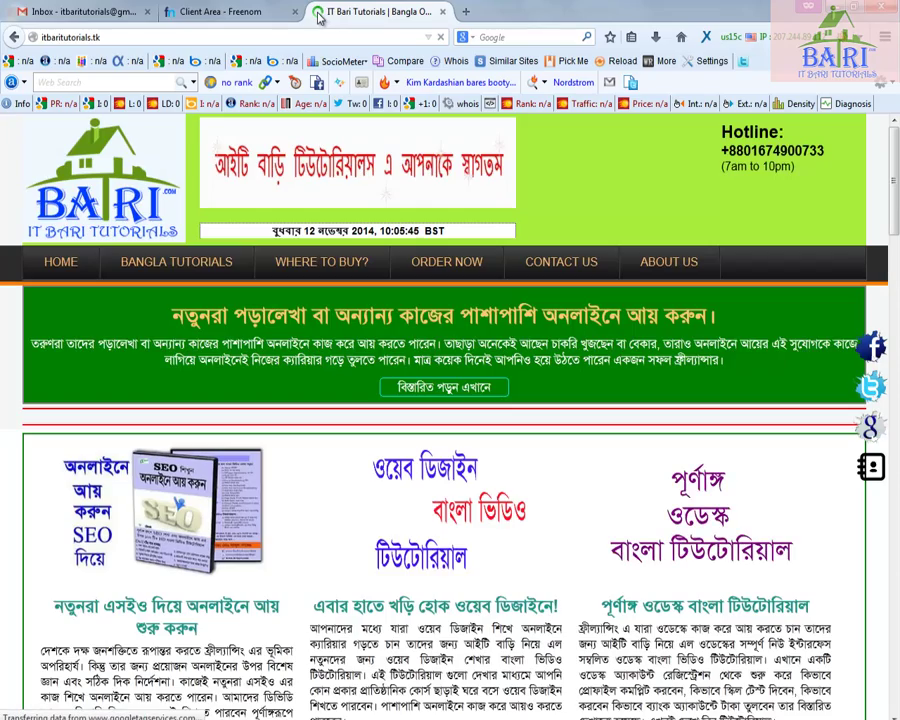
scroll(518, 492, "down", 10)
scroll(518, 492, "down", 5)
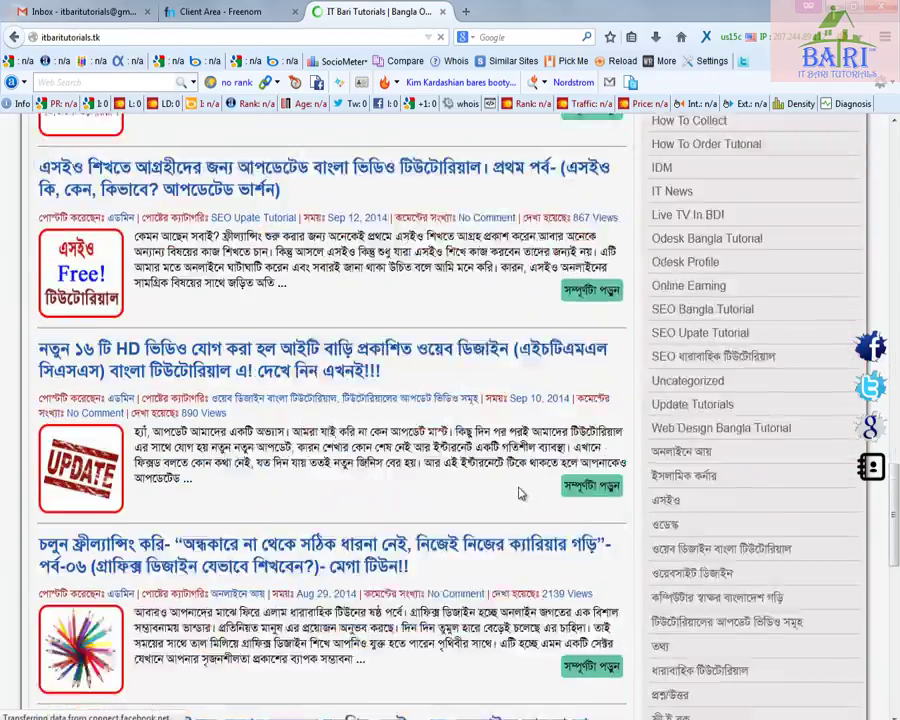
scroll(518, 490, "up", 15)
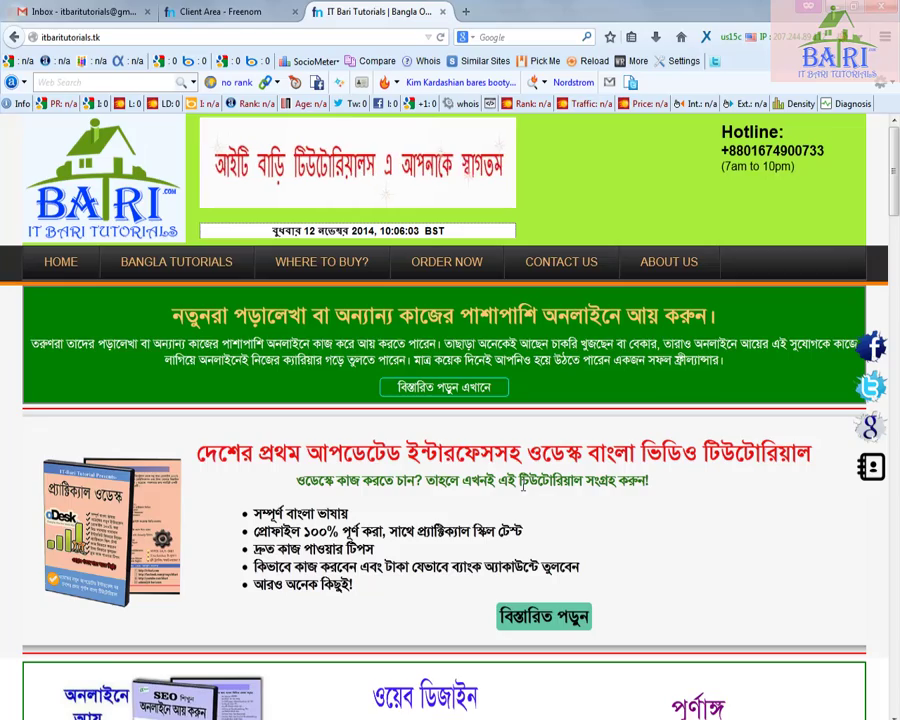
scroll(504, 442, "down", 10)
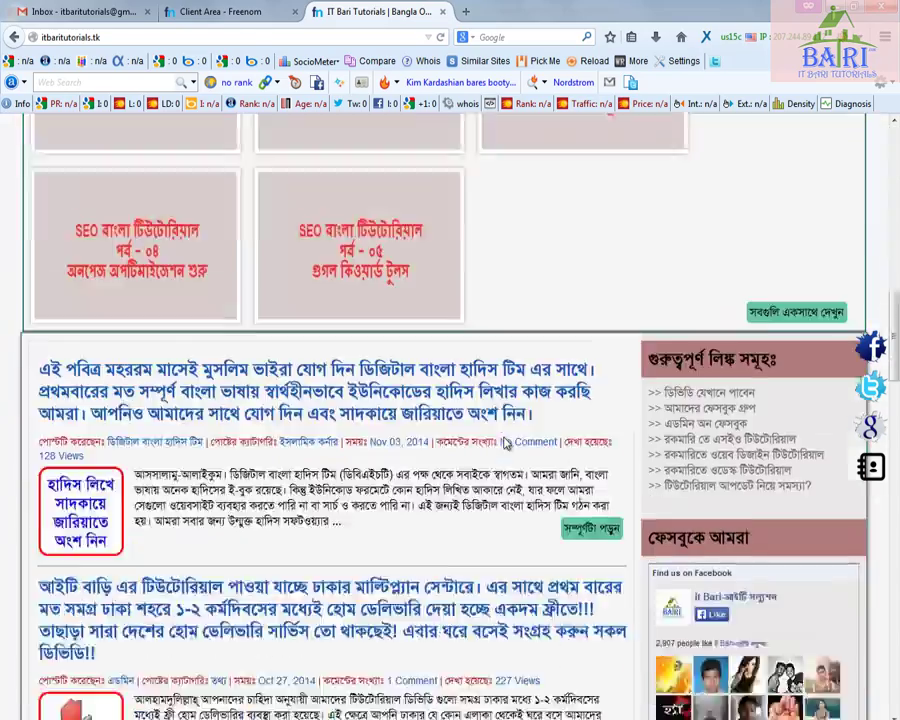
scroll(504, 442, "up", 10)
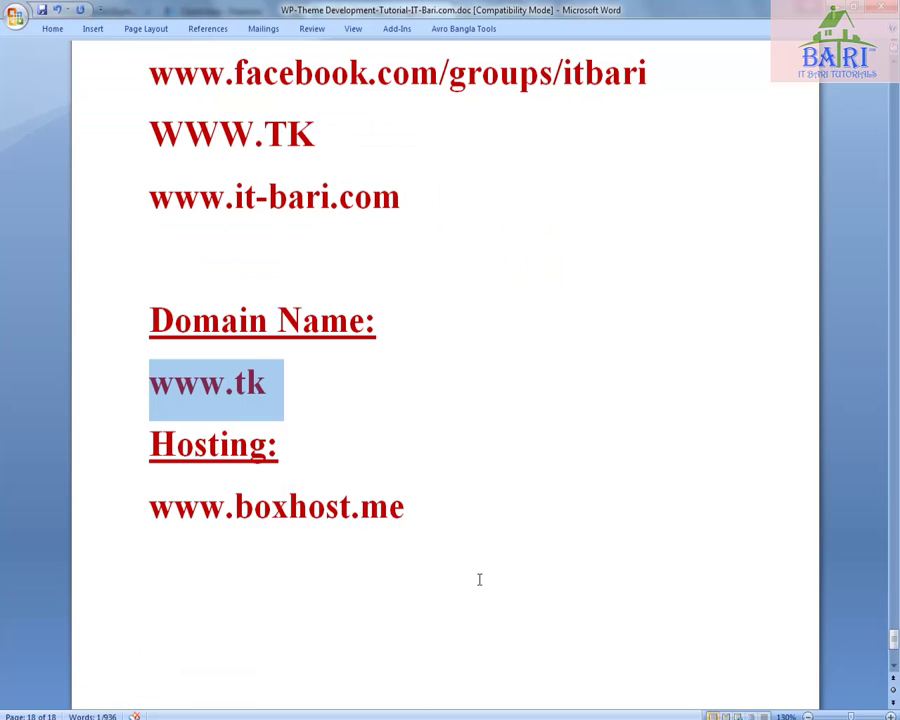
scroll(476, 576, "up", 5)
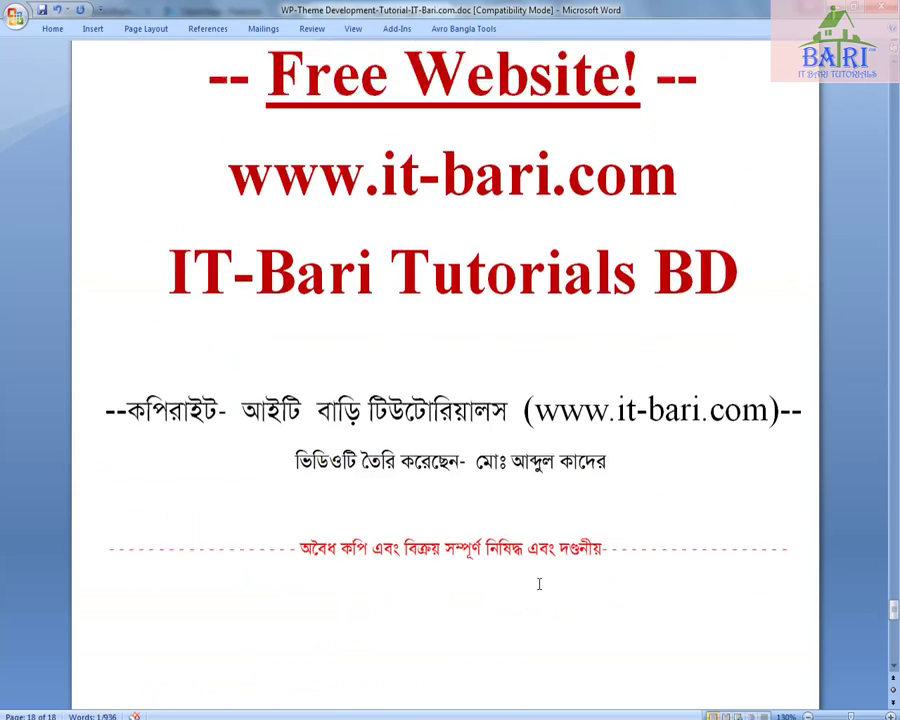
scroll(539, 584, "up", 3)
scroll(539, 584, "down", 1)
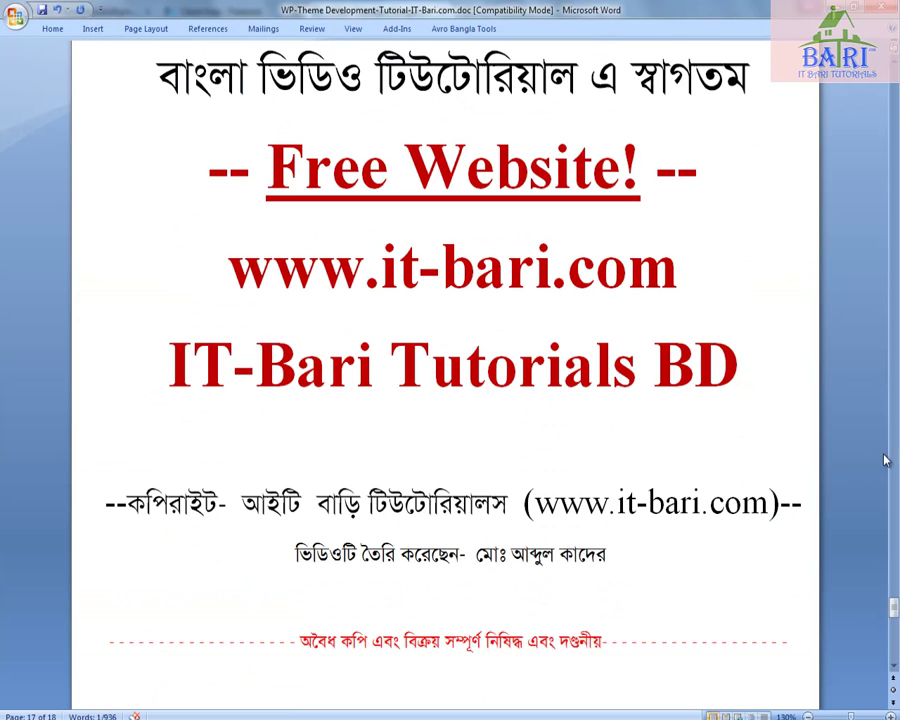
scroll(808, 238, "up", 2)
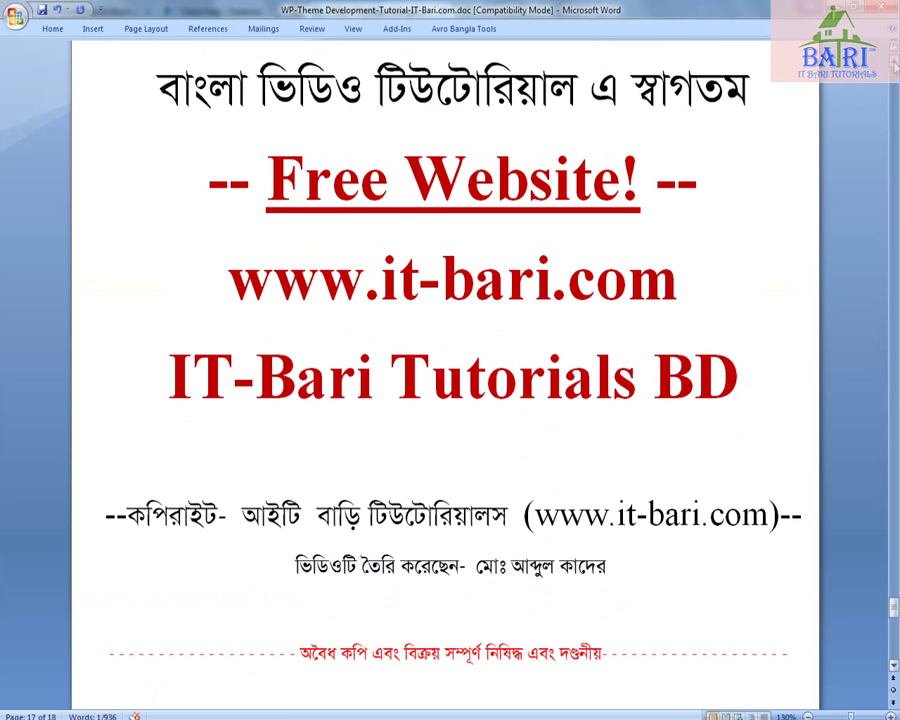